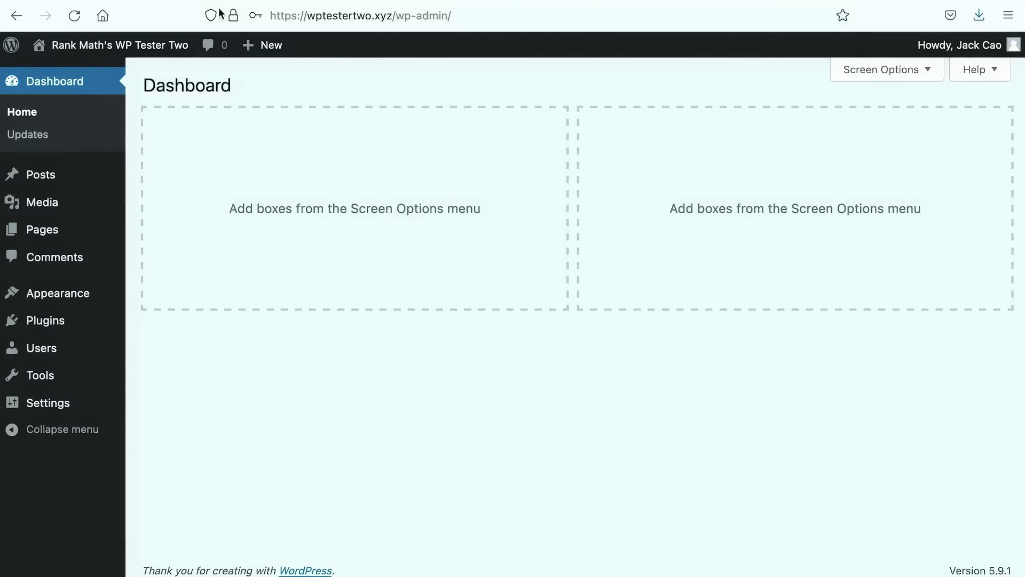
- Find Rank Math in the WordPress plugin directory, then install and activate the Rank Math SEO plugin
{"action": "mouse_move", "coordinate": [80, 330]}
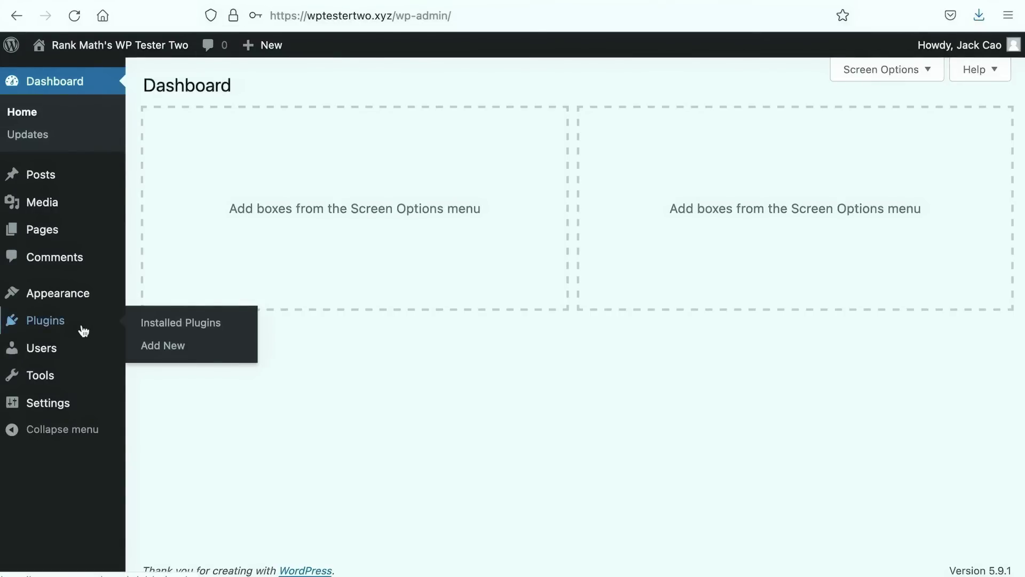
{"action": "left_click", "coordinate": [146, 325]}
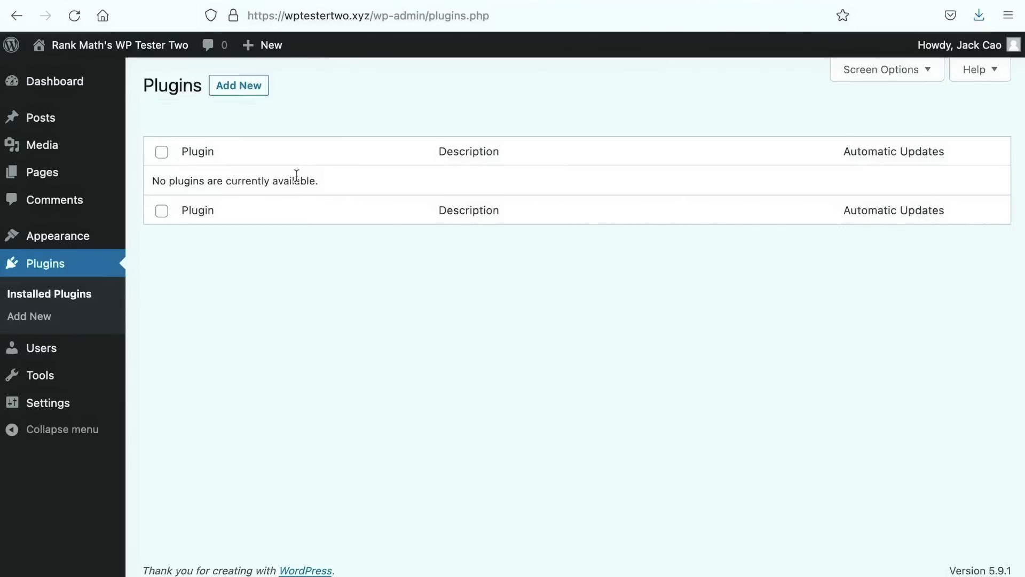
{"action": "left_click", "coordinate": [232, 92]}
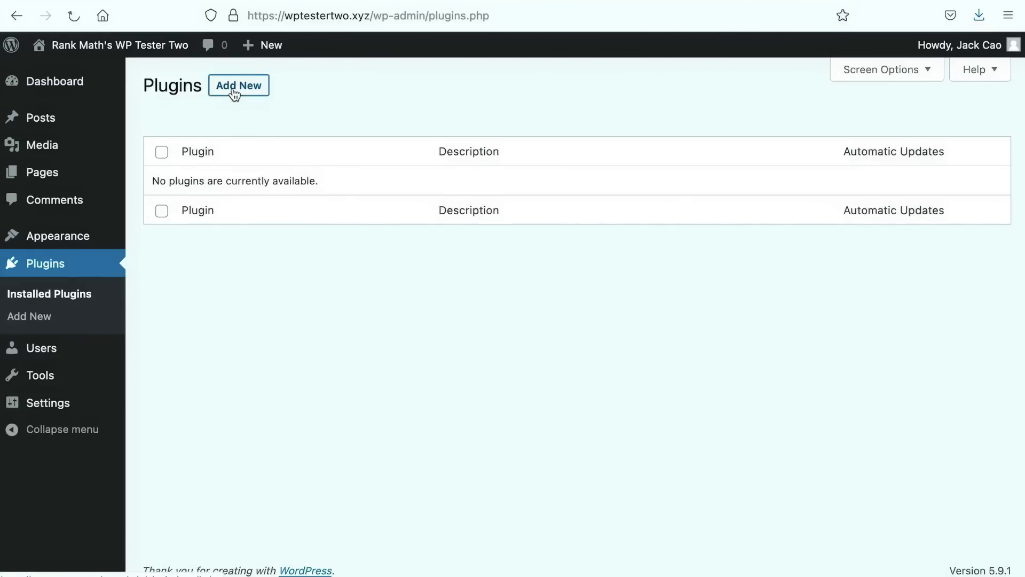
{"action": "left_click", "coordinate": [780, 131]}
{"action": "type", "text": "Ran"}
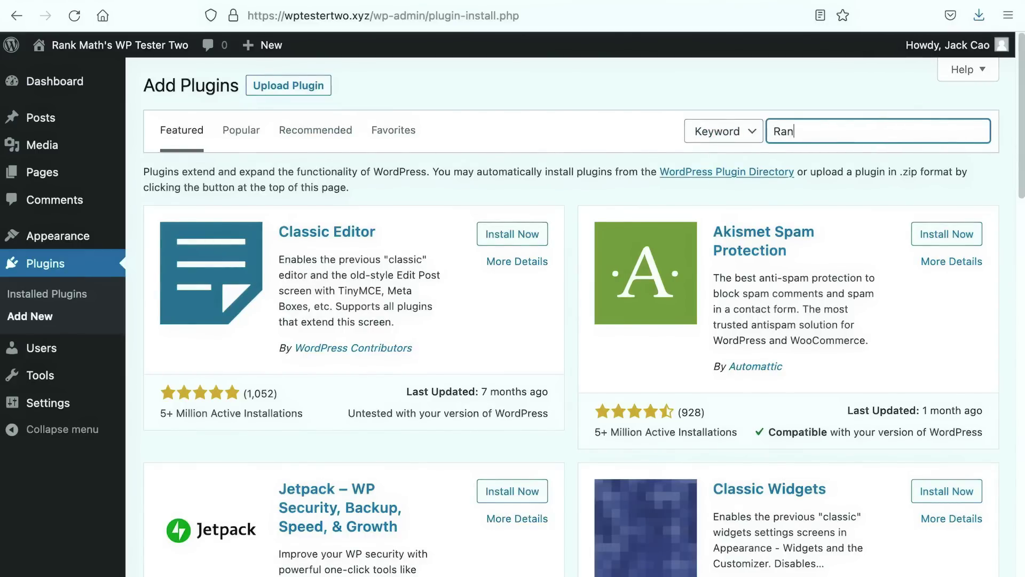
{"action": "type", "text": "k Math"}
{"action": "left_click", "coordinate": [501, 224]}
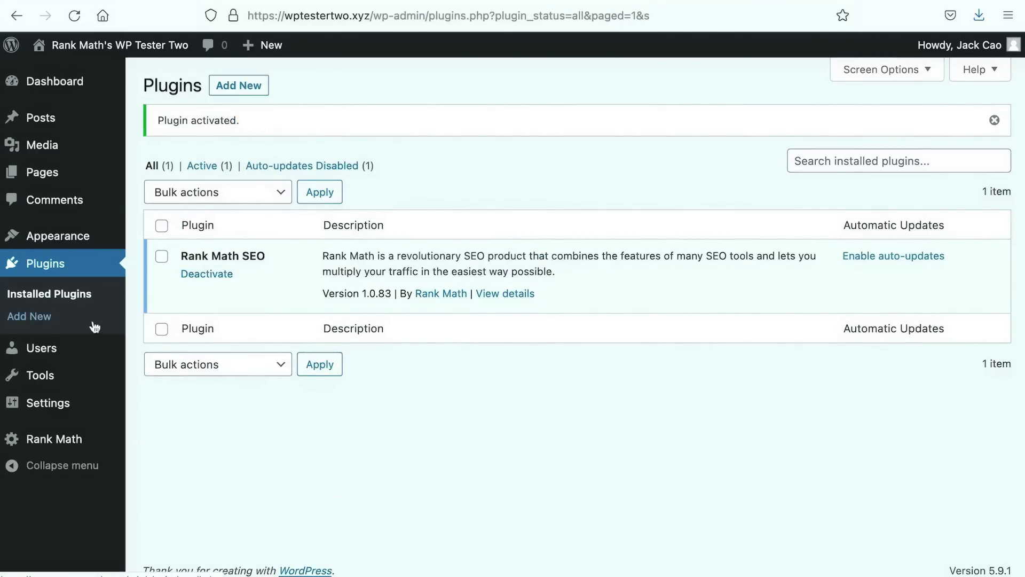
- Connect the site to a free Rank Math account, going through the new account registration form
{"action": "scroll", "coordinate": [340, 391], "scroll_direction": "down", "scroll_amount": 1}
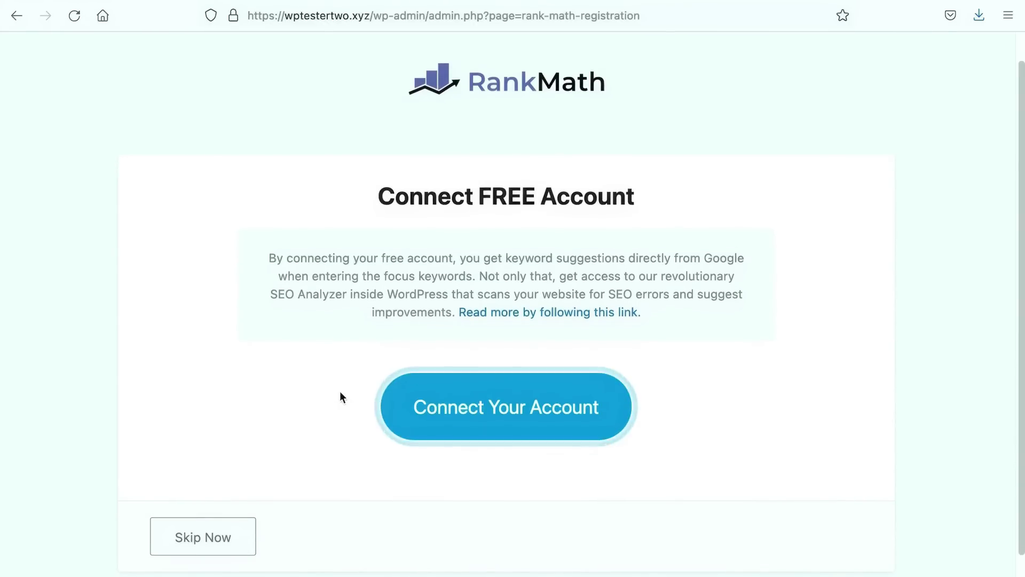
{"action": "left_click", "coordinate": [463, 412]}
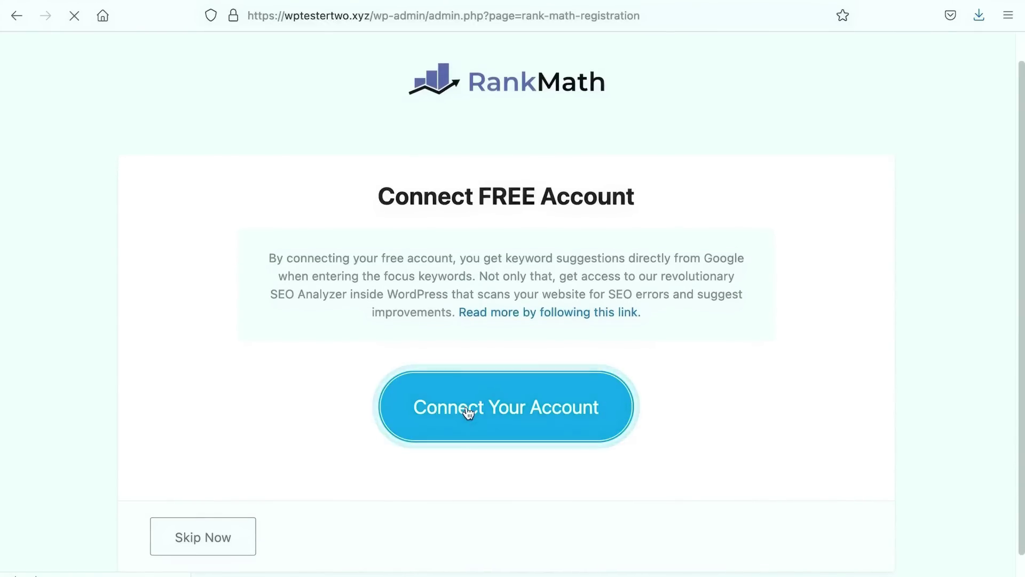
{"action": "scroll", "coordinate": [521, 447], "scroll_direction": "down", "scroll_amount": 1}
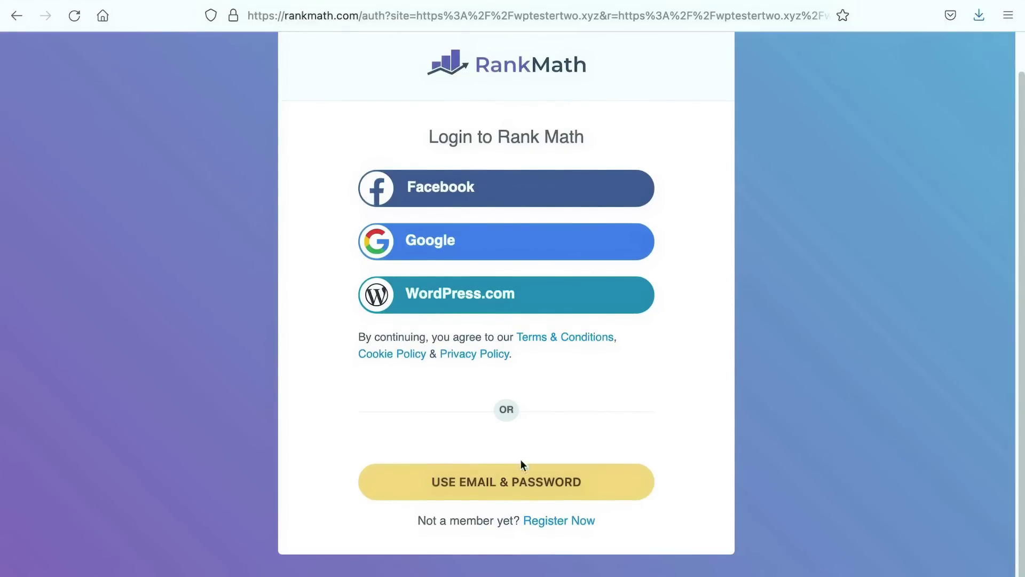
{"action": "left_click", "coordinate": [535, 519]}
{"action": "left_click", "coordinate": [520, 455]}
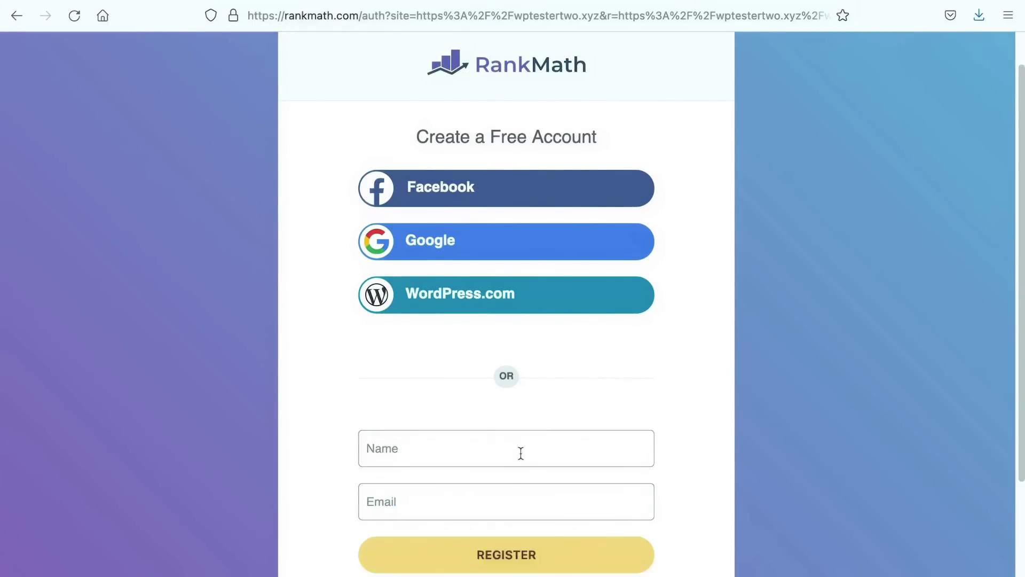
{"action": "scroll", "coordinate": [520, 453], "scroll_direction": "down", "scroll_amount": 1}
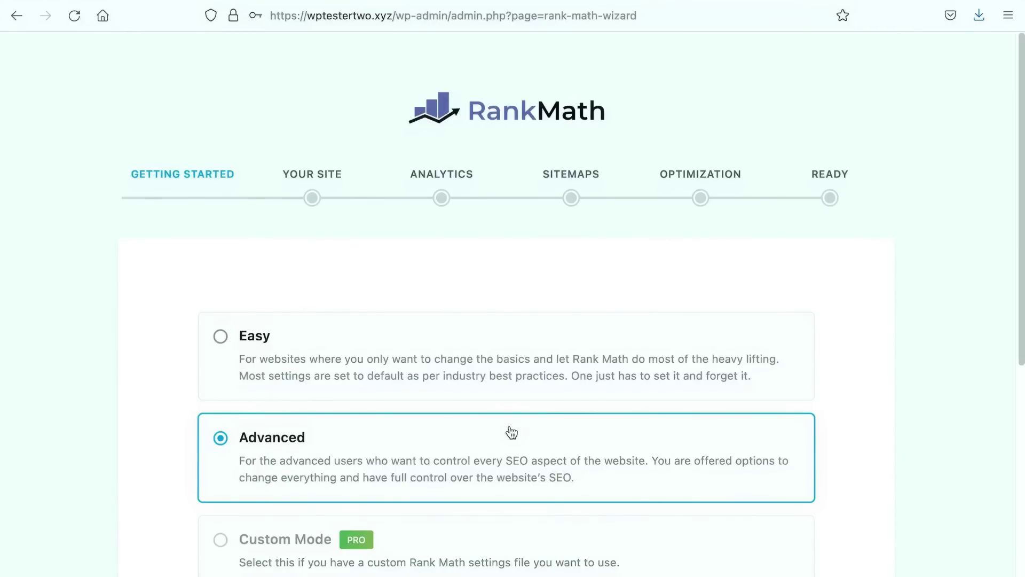
- Start the Rank Math setup wizard in Advanced mode and save the Your Site page
{"action": "scroll", "coordinate": [511, 433], "scroll_direction": "down", "scroll_amount": 3}
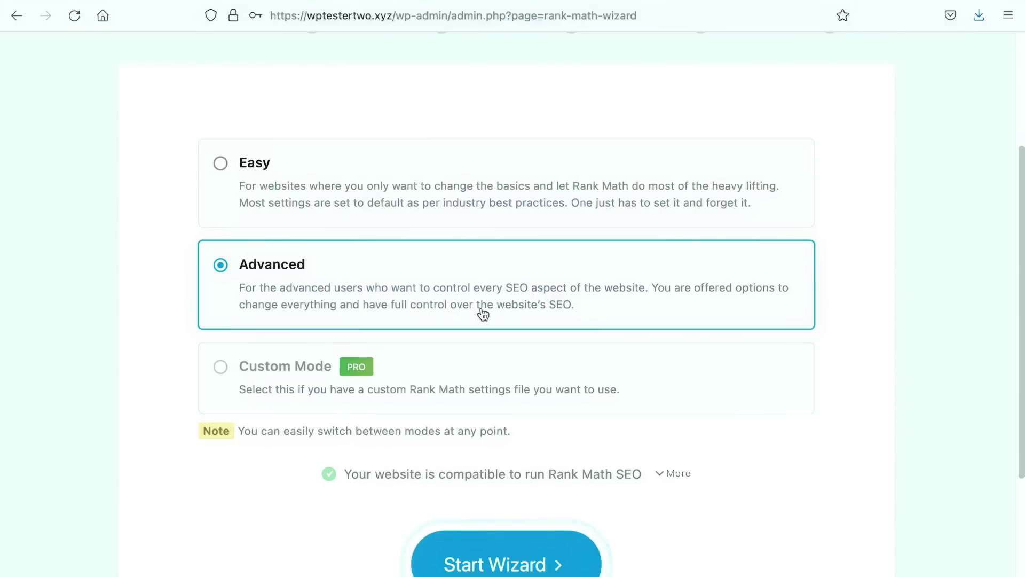
{"action": "left_click", "coordinate": [553, 565]}
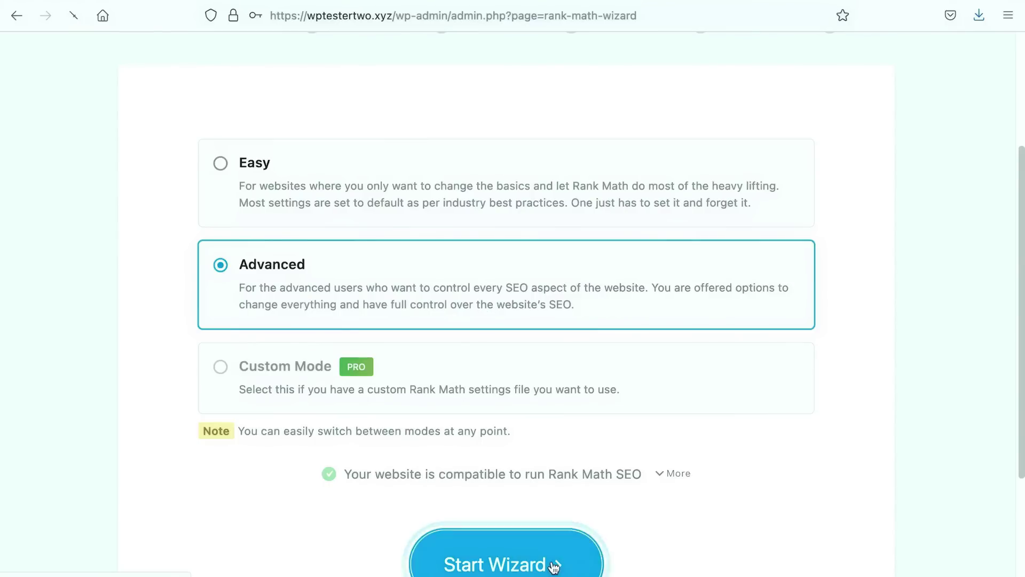
{"action": "scroll", "coordinate": [566, 542], "scroll_direction": "down", "scroll_amount": 4}
{"action": "left_click", "coordinate": [734, 467]}
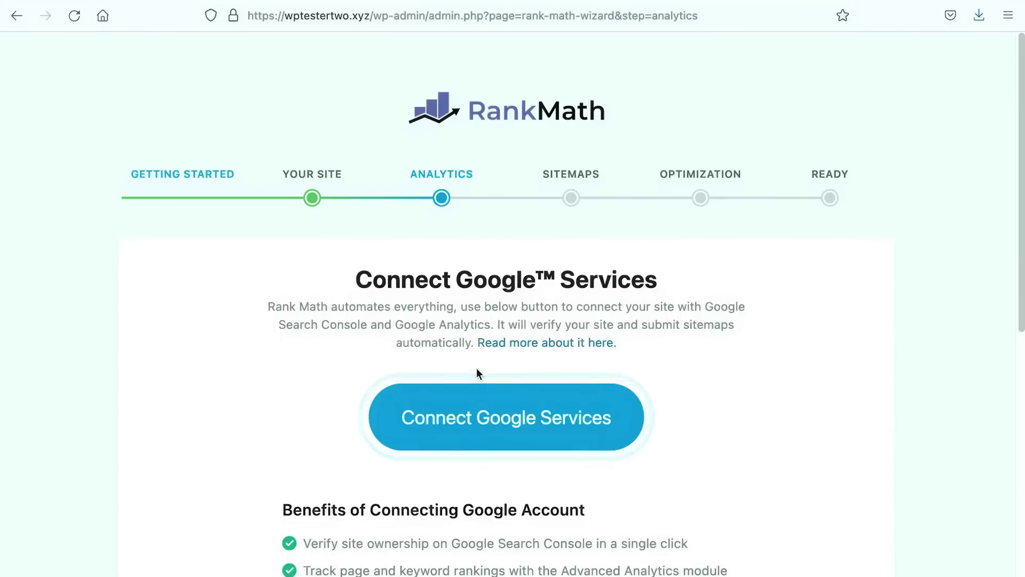
- Begin connecting Google services and check the property list in Google Search Console for existing properties
{"action": "left_click", "coordinate": [509, 420]}
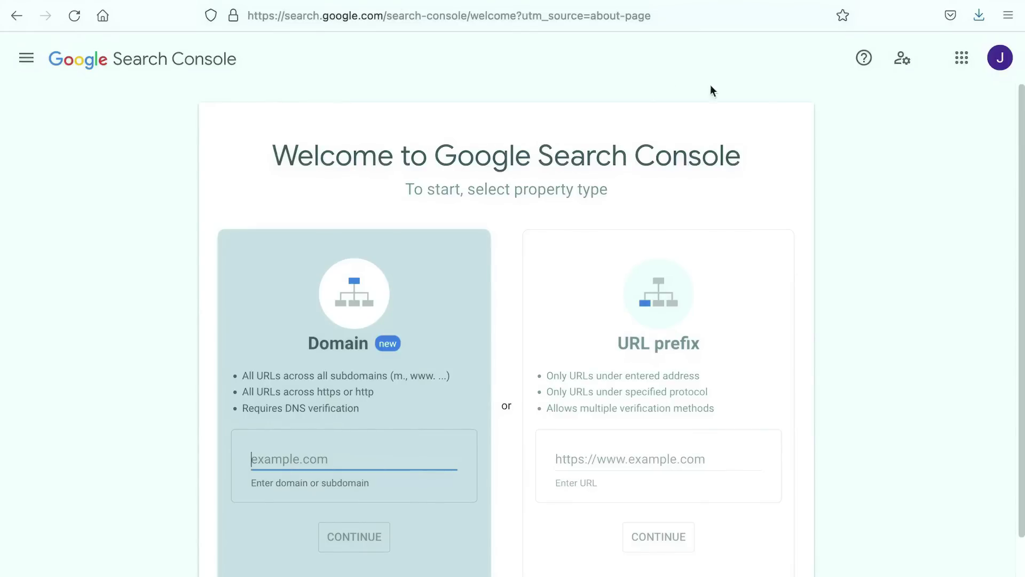
{"action": "left_click", "coordinate": [997, 61]}
{"action": "left_click", "coordinate": [25, 59]}
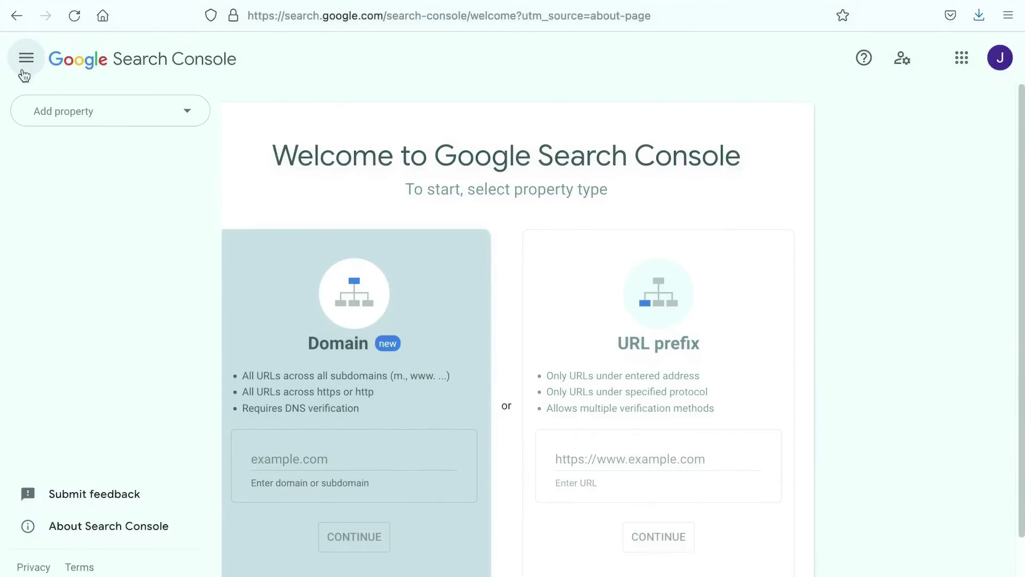
{"action": "left_click", "coordinate": [70, 111]}
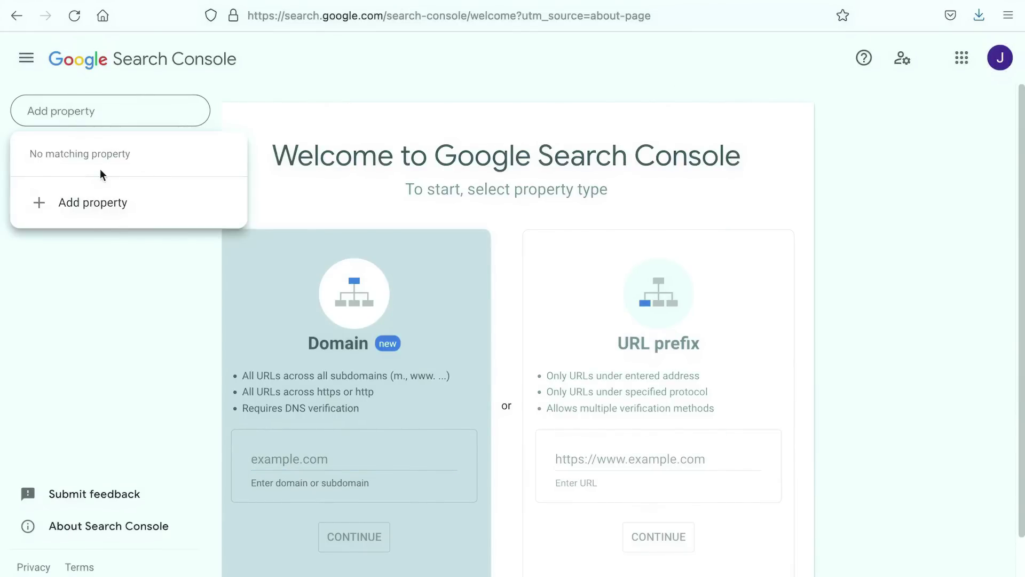
{"action": "left_click", "coordinate": [174, 0]}
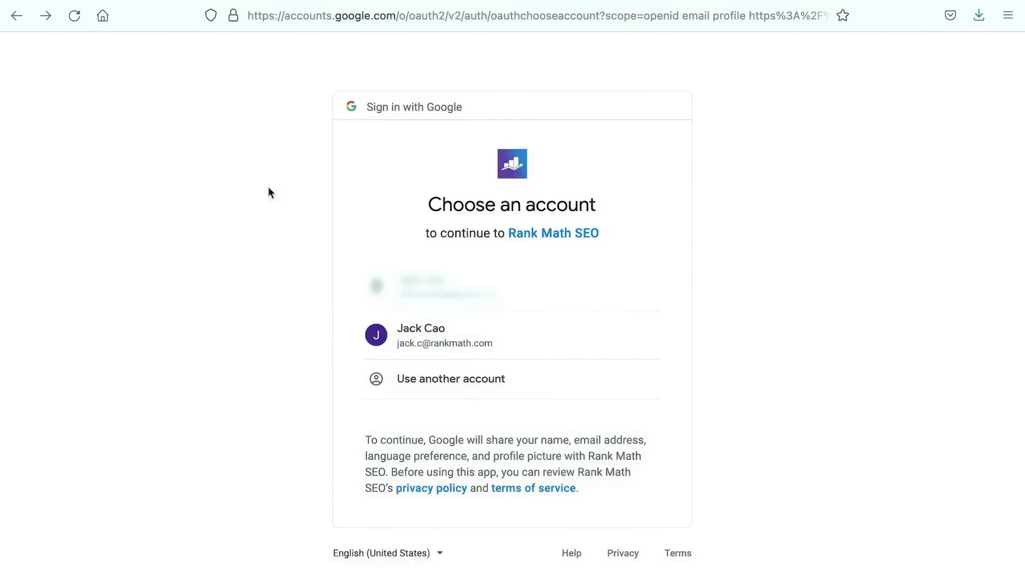
- Choose the Google account and grant Rank Math SEO access to Analytics data, Search Console data and the list of sites and domains
{"action": "left_click", "coordinate": [440, 345]}
{"action": "scroll", "coordinate": [441, 345], "scroll_direction": "down", "scroll_amount": 4}
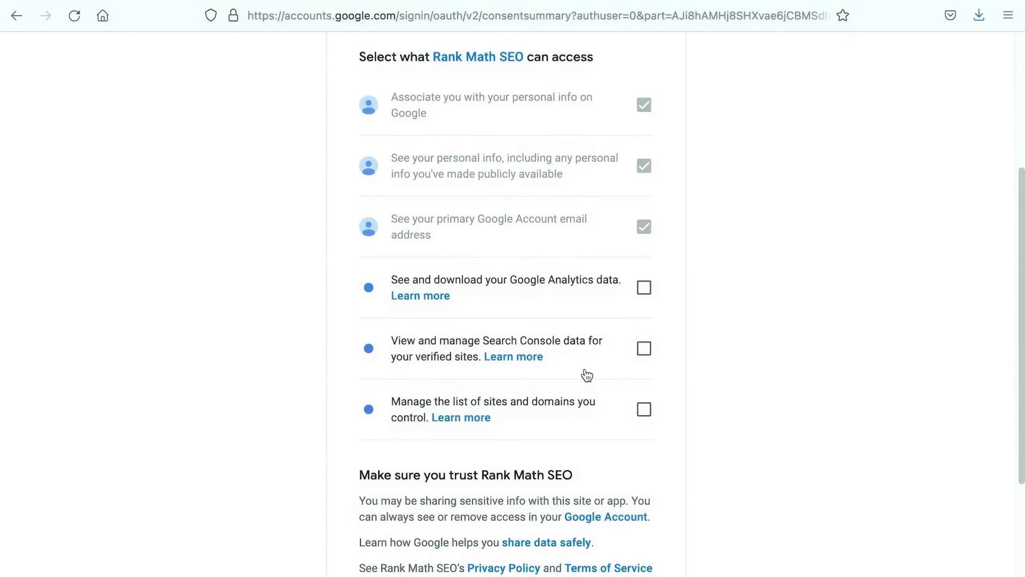
{"action": "left_click", "coordinate": [644, 288]}
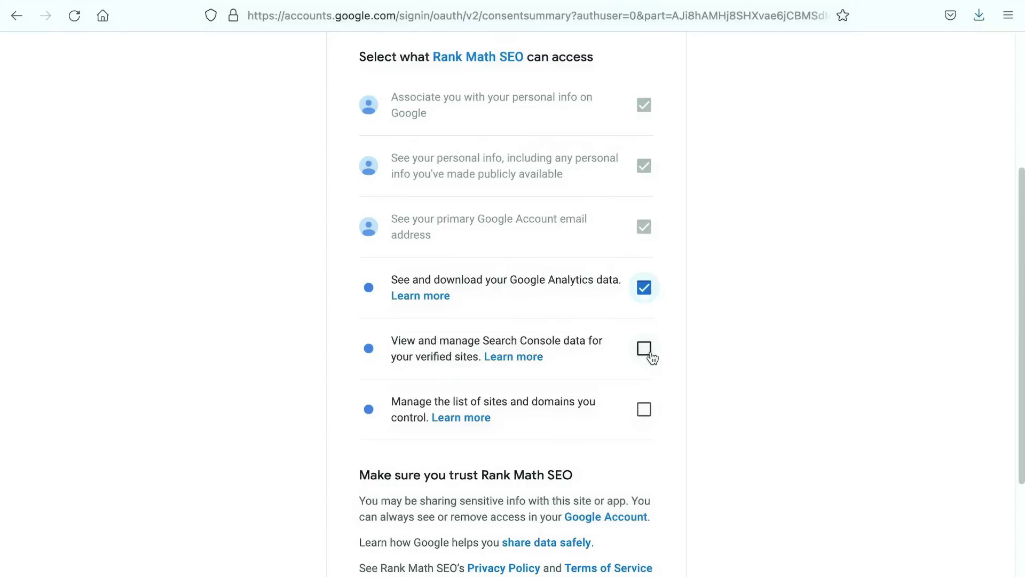
{"action": "left_click", "coordinate": [644, 349]}
{"action": "left_click", "coordinate": [647, 413]}
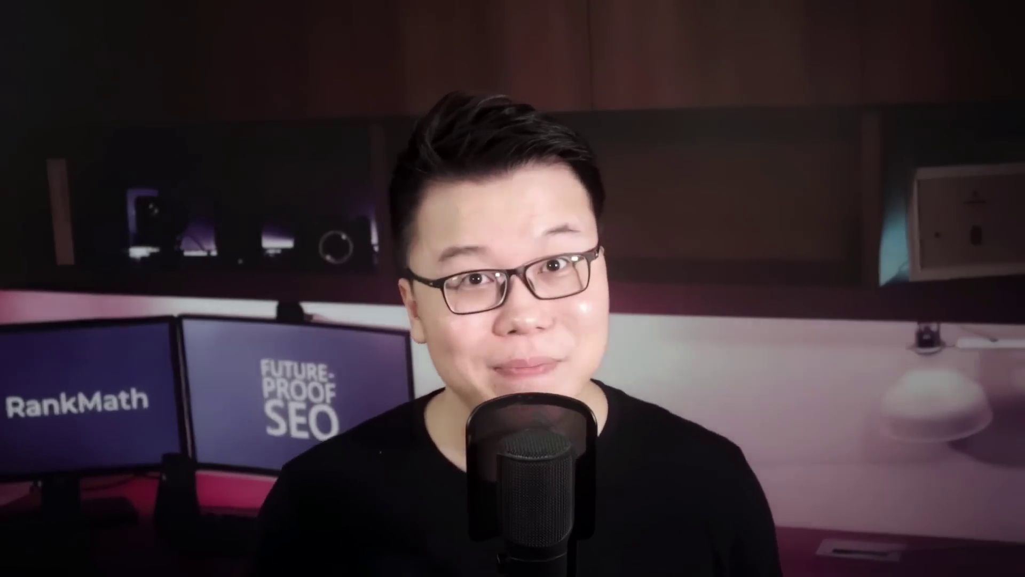
{"action": "left_click", "coordinate": [628, 482]}
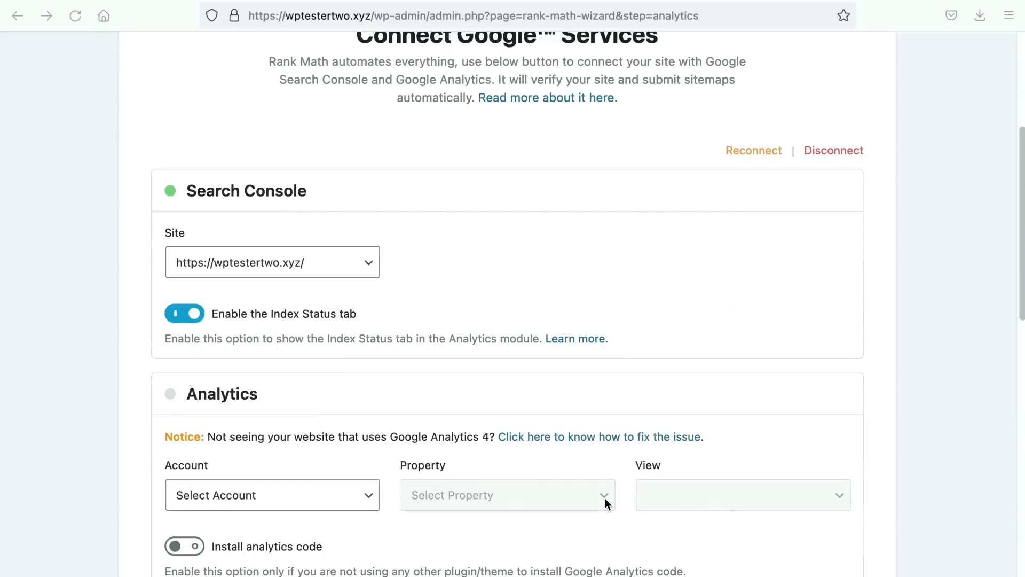
{"action": "left_click", "coordinate": [303, 270]}
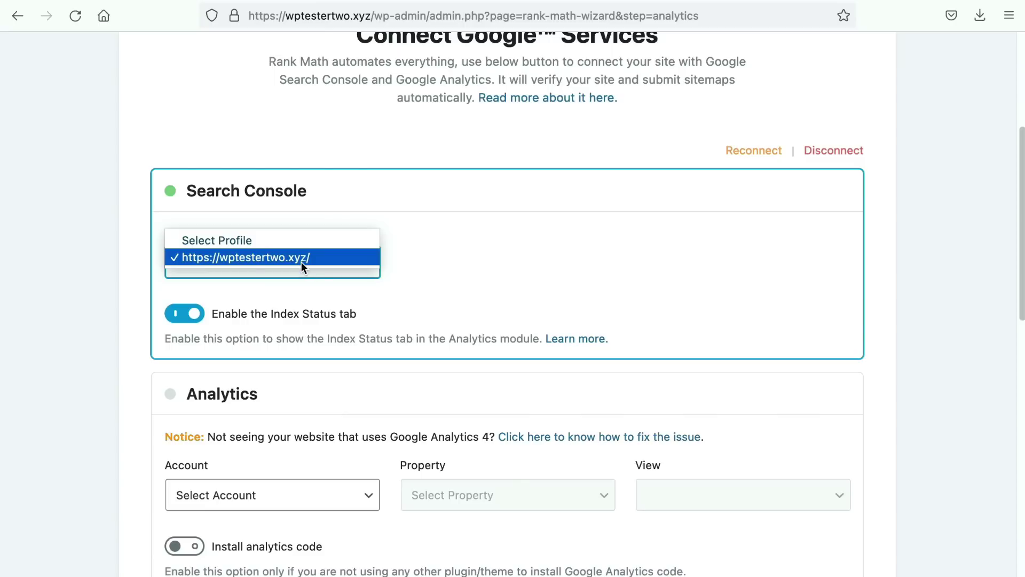
{"action": "left_click", "coordinate": [213, 326]}
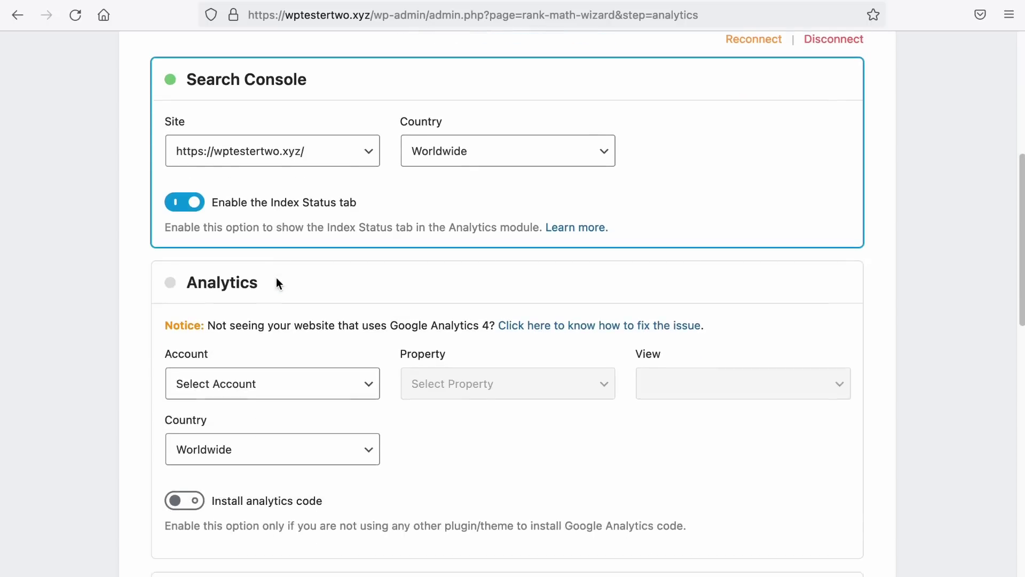
{"action": "scroll", "coordinate": [276, 280], "scroll_direction": "down", "scroll_amount": 4}
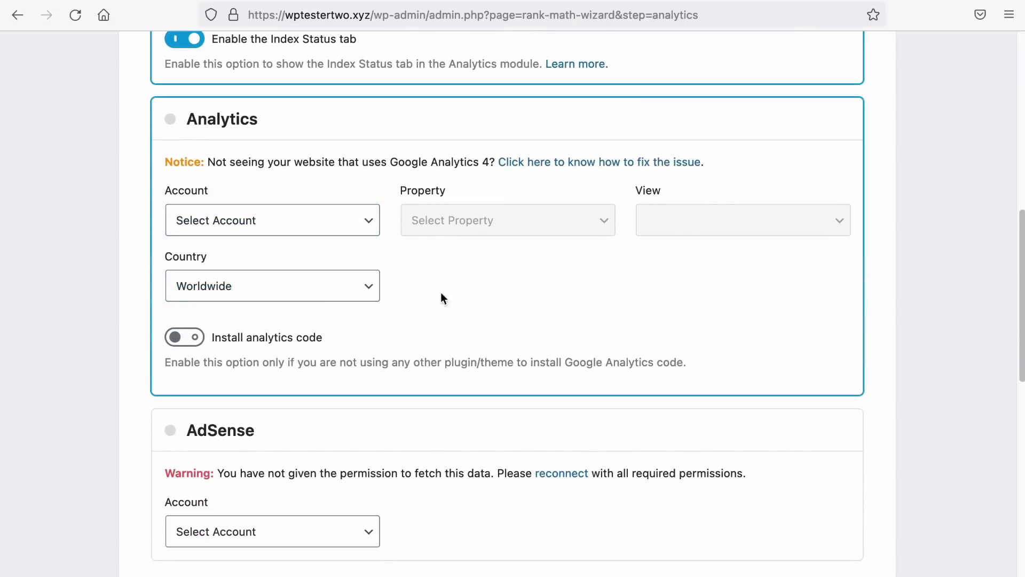
{"action": "scroll", "coordinate": [400, 251], "scroll_direction": "down", "scroll_amount": 5}
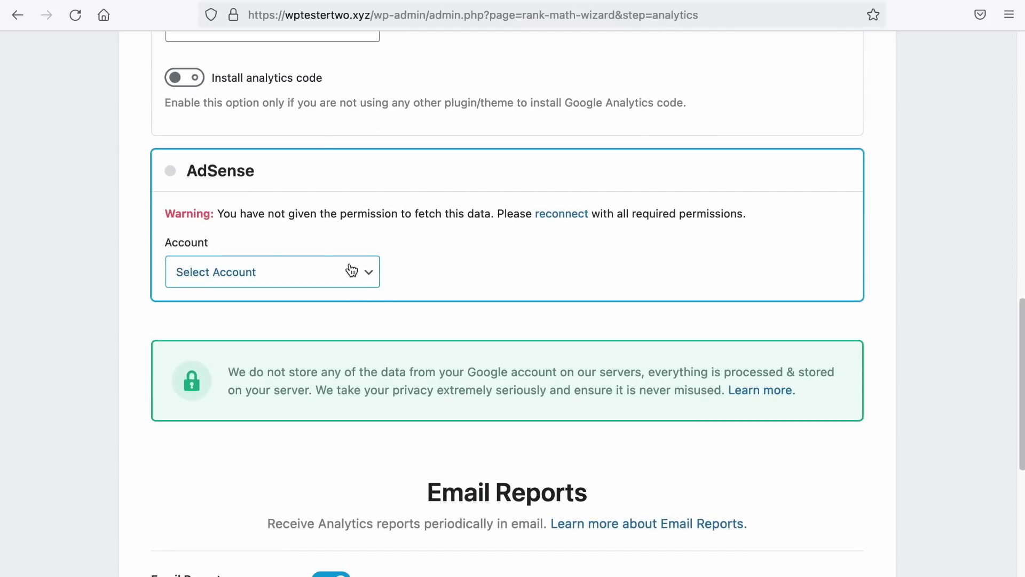
{"action": "scroll", "coordinate": [352, 270], "scroll_direction": "down", "scroll_amount": 6}
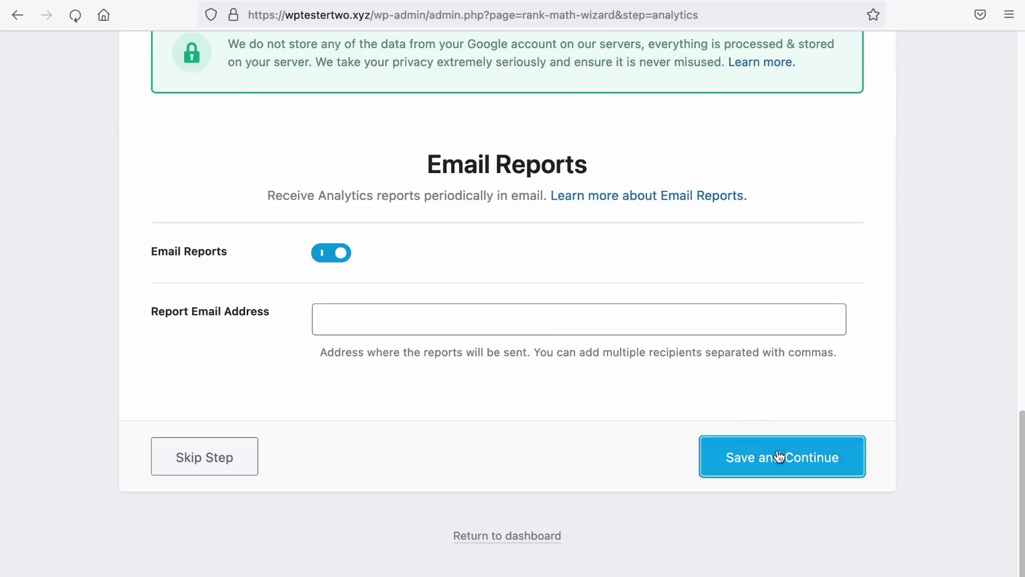
{"action": "left_click", "coordinate": [778, 457]}
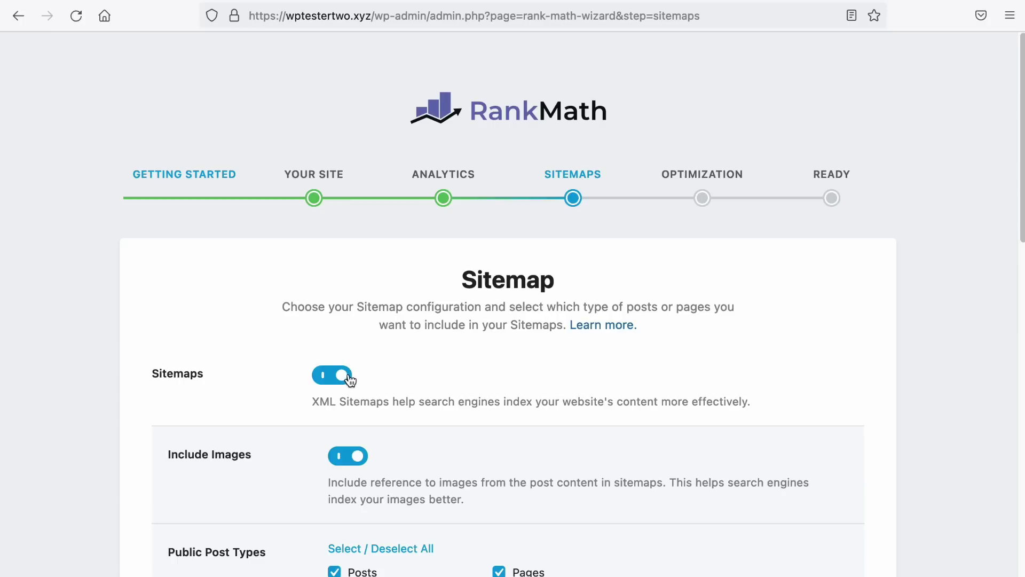
- Enable News Sitemaps and Video Sitemaps on the wizard's Sitemaps page
{"action": "scroll", "coordinate": [350, 378], "scroll_direction": "down", "scroll_amount": 10}
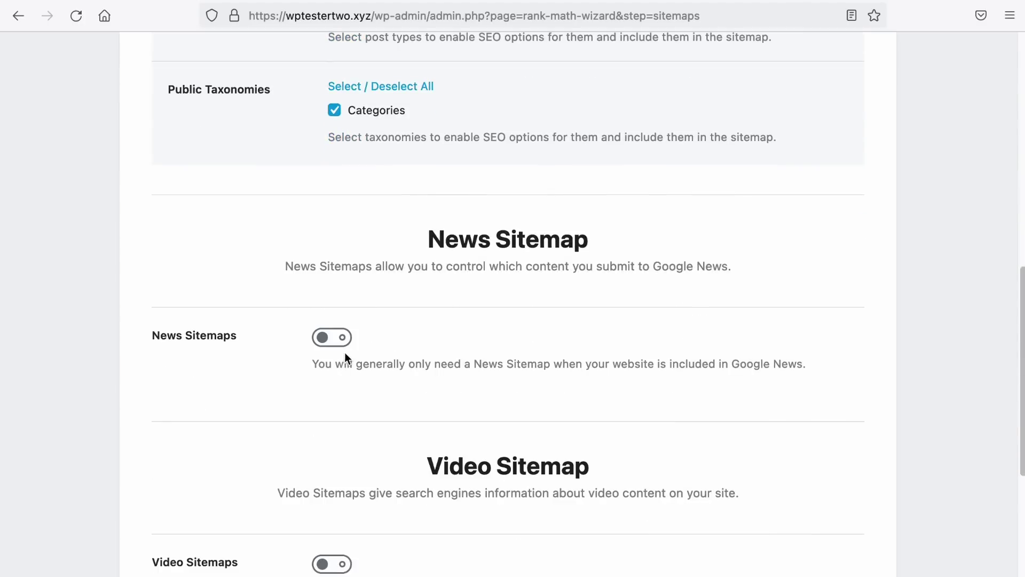
{"action": "left_click", "coordinate": [343, 344]}
{"action": "scroll", "coordinate": [348, 377], "scroll_direction": "down", "scroll_amount": 4}
{"action": "left_click", "coordinate": [334, 399]}
{"action": "scroll", "coordinate": [342, 397], "scroll_direction": "down", "scroll_amount": 5}
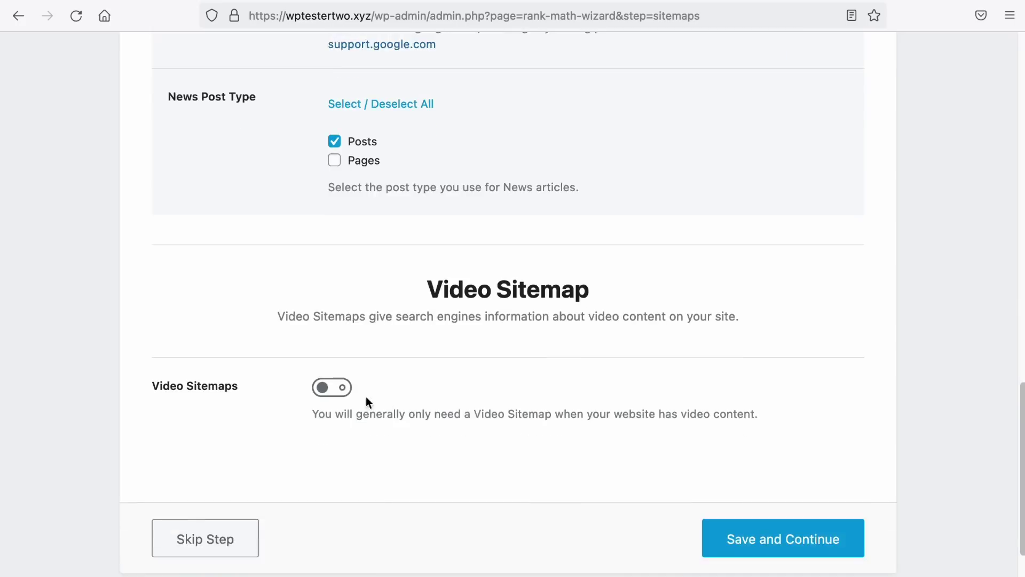
{"action": "left_click", "coordinate": [342, 359]}
{"action": "scroll", "coordinate": [347, 377], "scroll_direction": "down", "scroll_amount": 3}
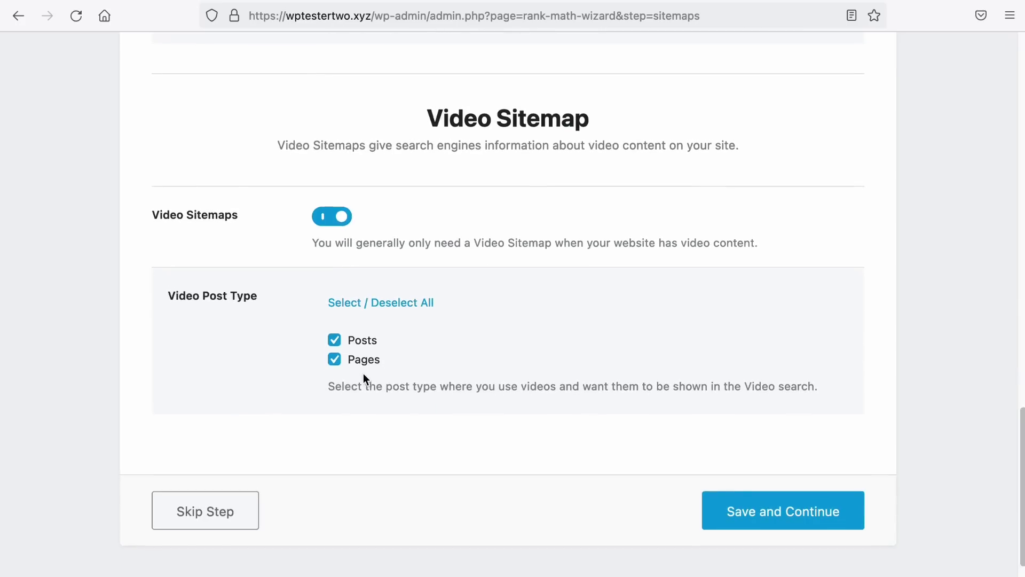
- Finish the wizard by saving the Sitemaps and Optimization pages, and return to the Rank Math dashboard
{"action": "key", "text": "Home"}
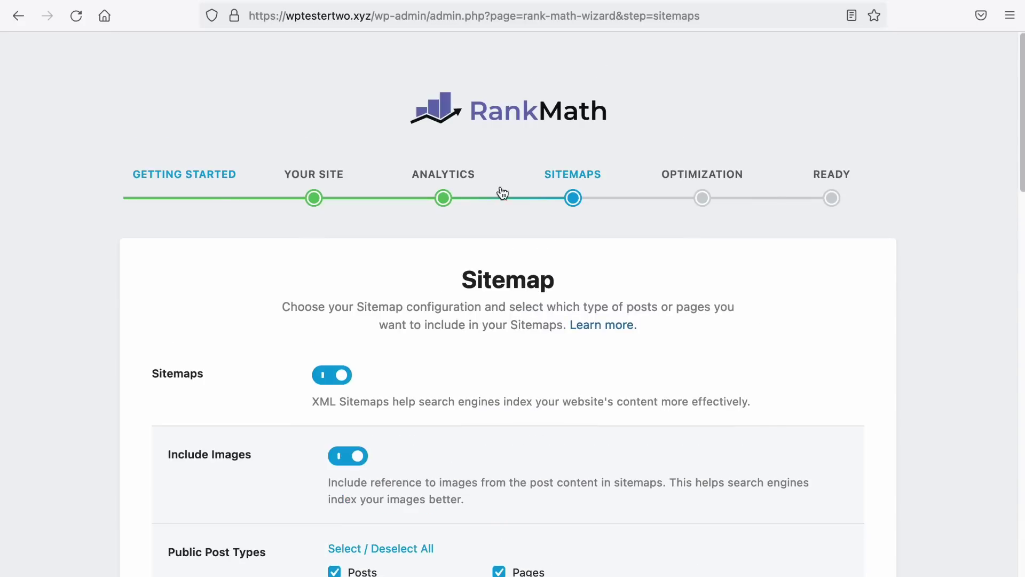
{"action": "scroll", "coordinate": [577, 275], "scroll_direction": "down", "scroll_amount": 10}
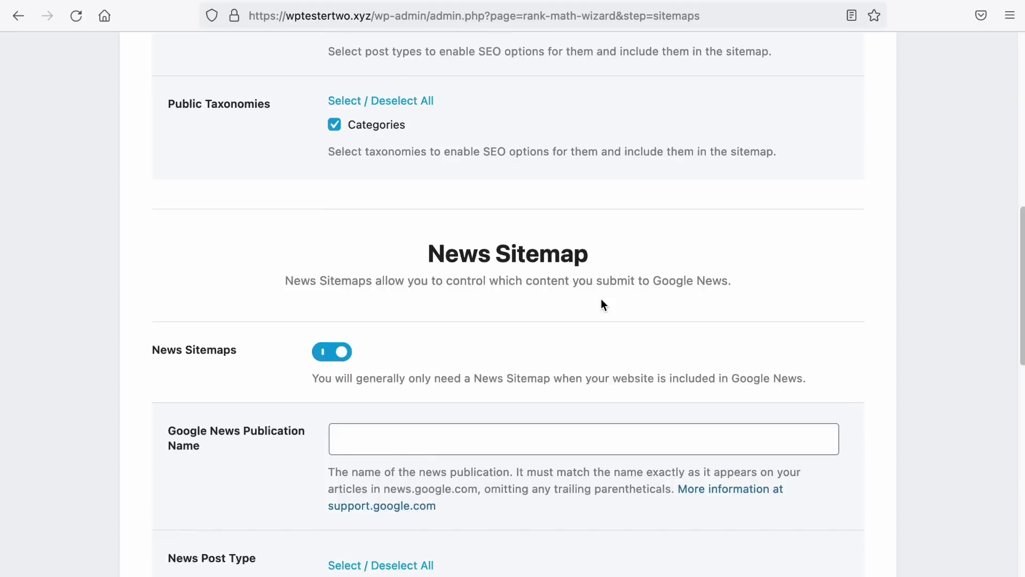
{"action": "scroll", "coordinate": [614, 326], "scroll_direction": "down", "scroll_amount": 10}
{"action": "left_click", "coordinate": [785, 457]}
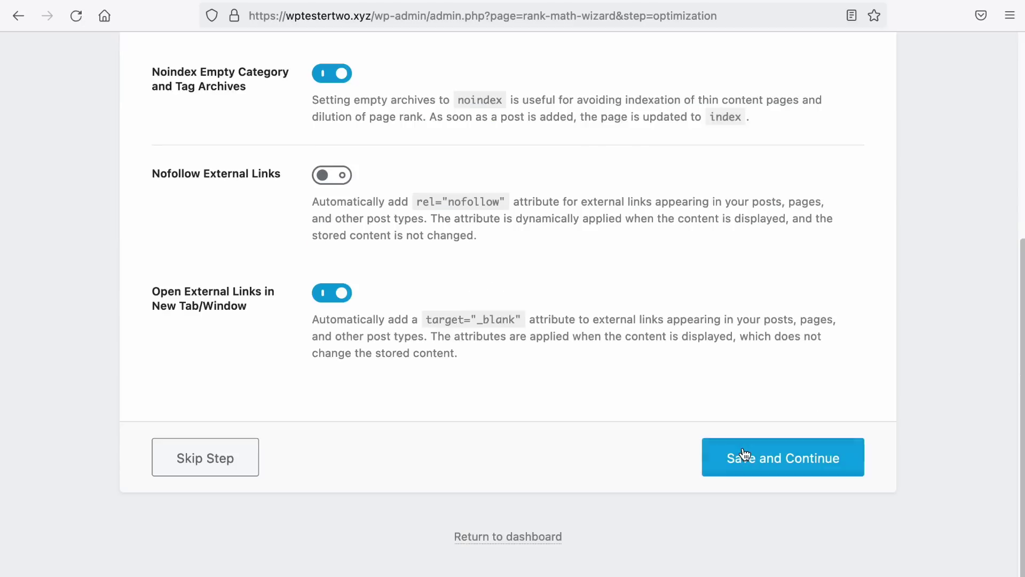
{"action": "left_click", "coordinate": [785, 516]}
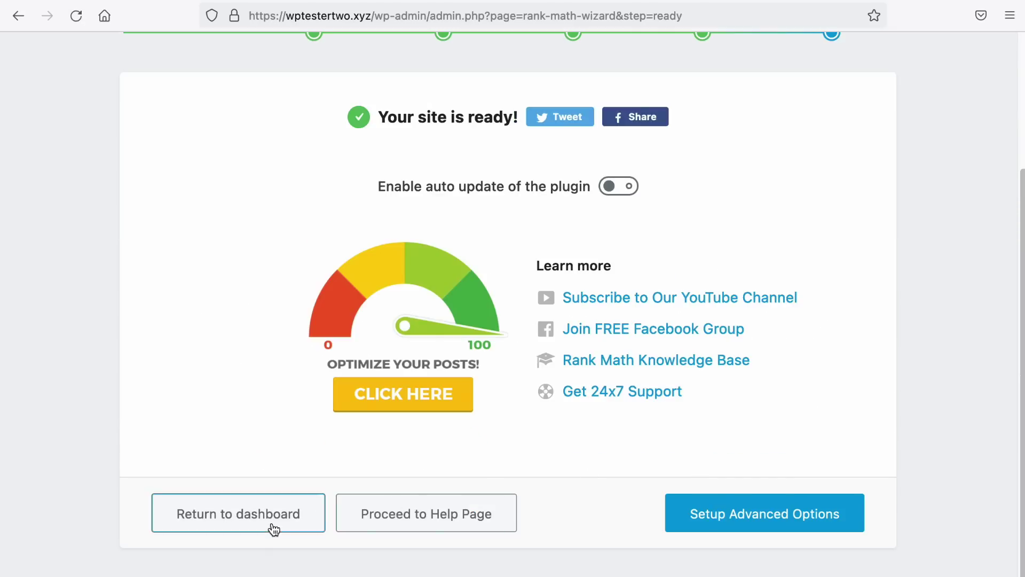
{"action": "left_click", "coordinate": [274, 528]}
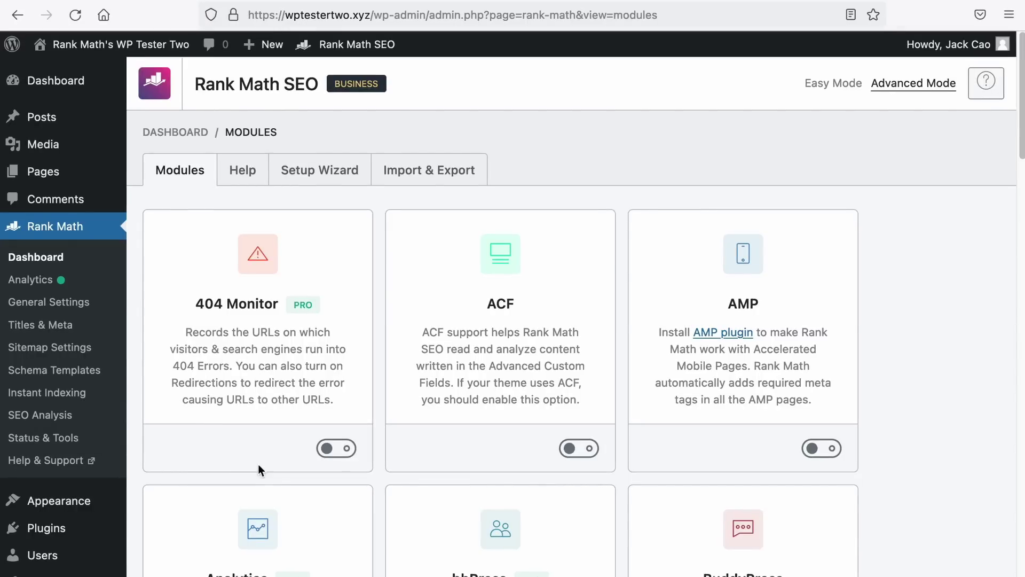
- Open Rank Math's Sitemap Settings and open the site's sitemap_index.xml link in a new tab
{"action": "left_click", "coordinate": [59, 354]}
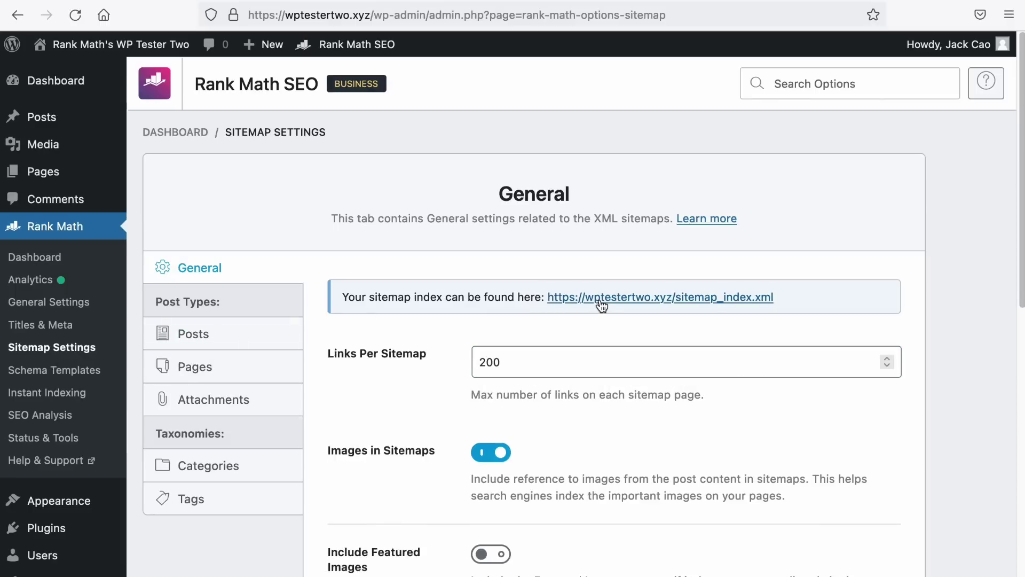
{"action": "right_click", "coordinate": [601, 305]}
{"action": "left_click", "coordinate": [610, 308]}
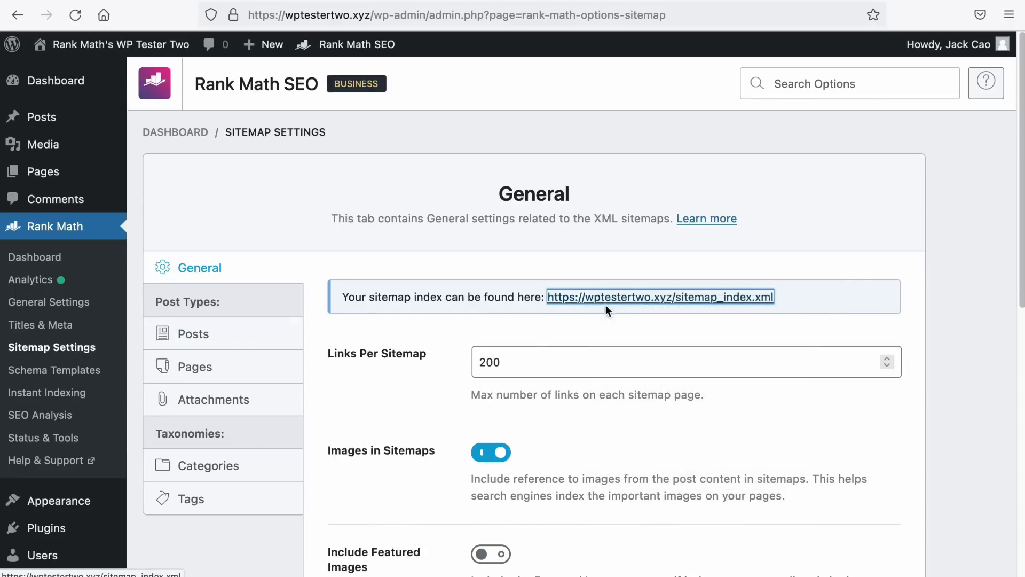
{"action": "left_click", "coordinate": [314, 1]}
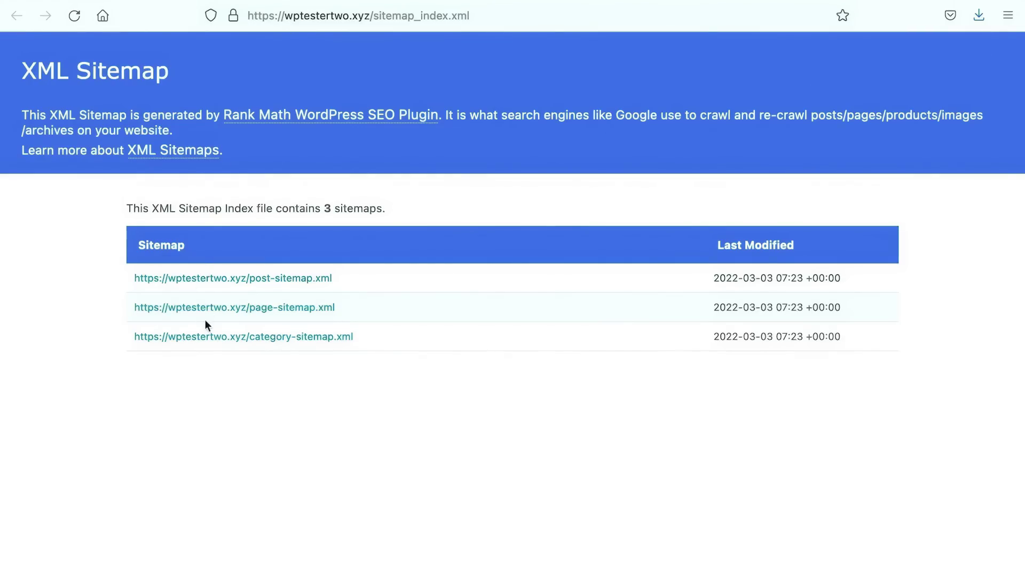
- Examine the post, page and category sitemaps listed in the sitemap index, returning to the index after each
{"action": "left_click", "coordinate": [267, 279]}
{"action": "left_click", "coordinate": [171, 231]}
{"action": "left_click", "coordinate": [238, 315]}
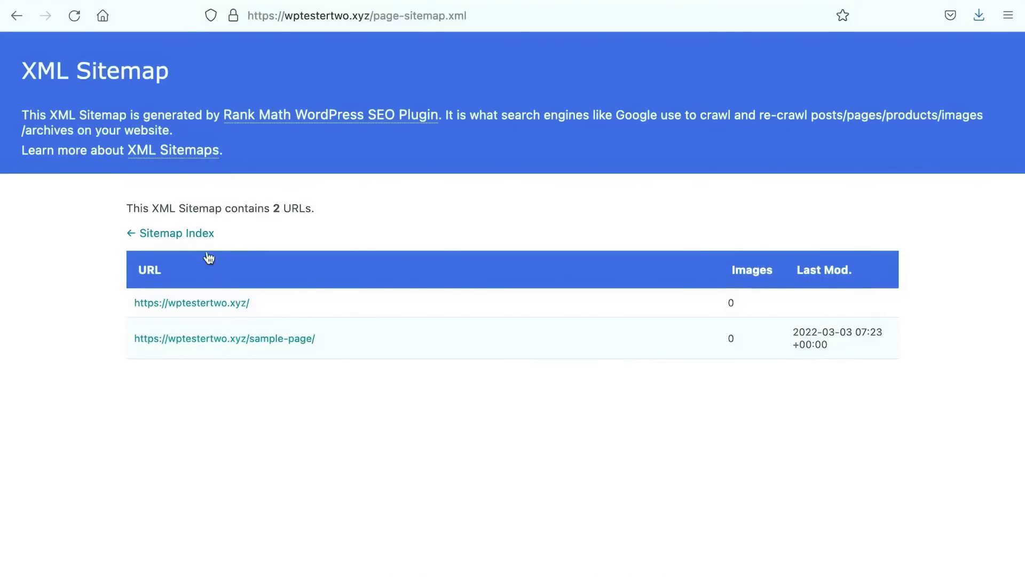
{"action": "left_click", "coordinate": [203, 233]}
{"action": "left_click", "coordinate": [247, 341]}
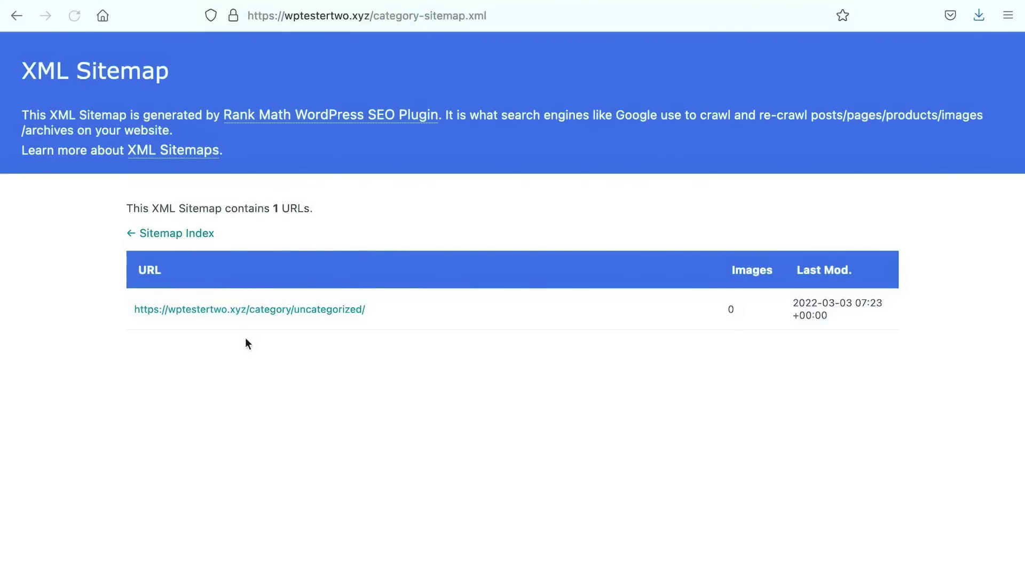
{"action": "left_click", "coordinate": [205, 235]}
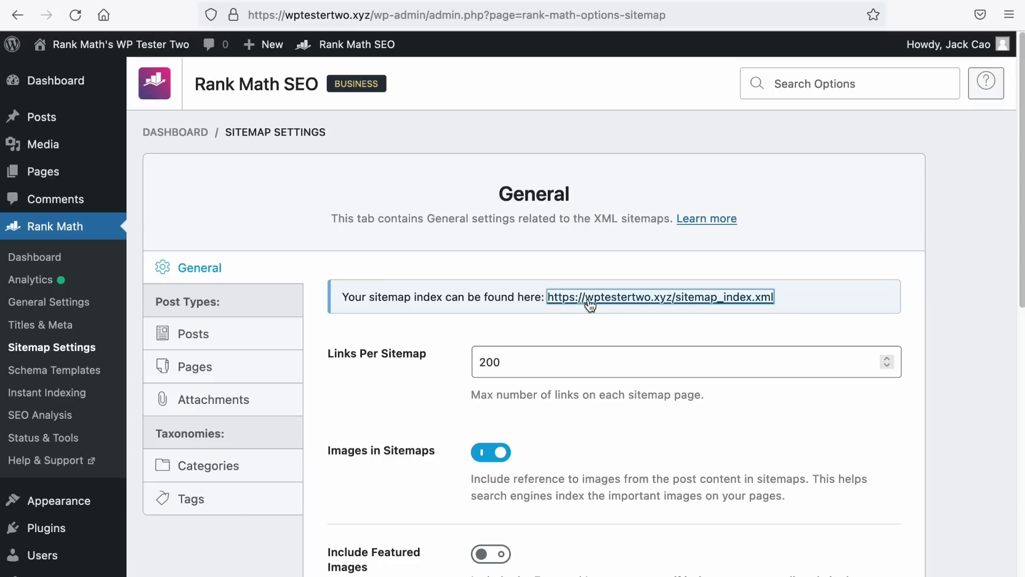
{"action": "right_click", "coordinate": [591, 297]}
{"action": "left_click", "coordinate": [617, 405]}
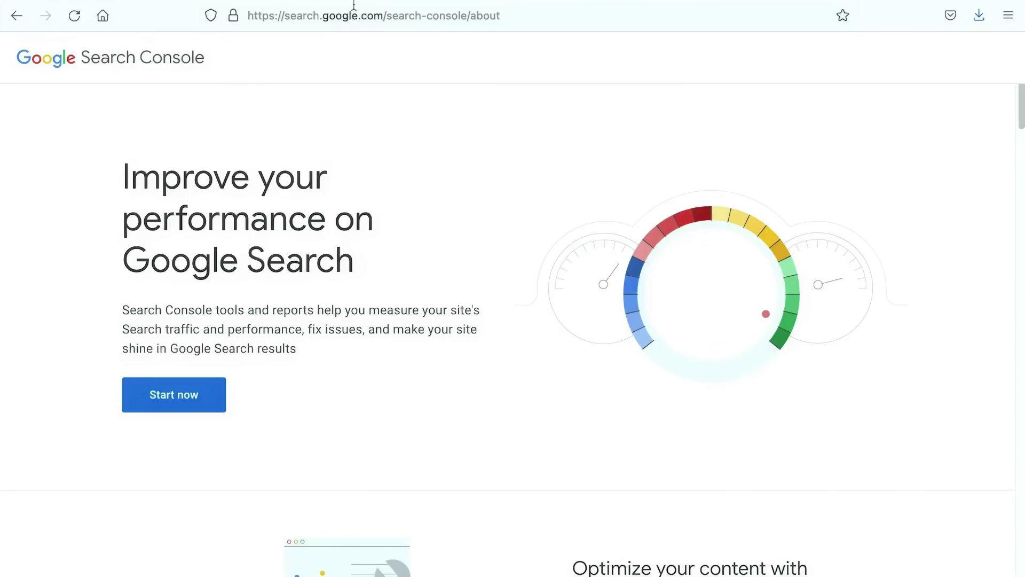
{"action": "left_click", "coordinate": [173, 395]}
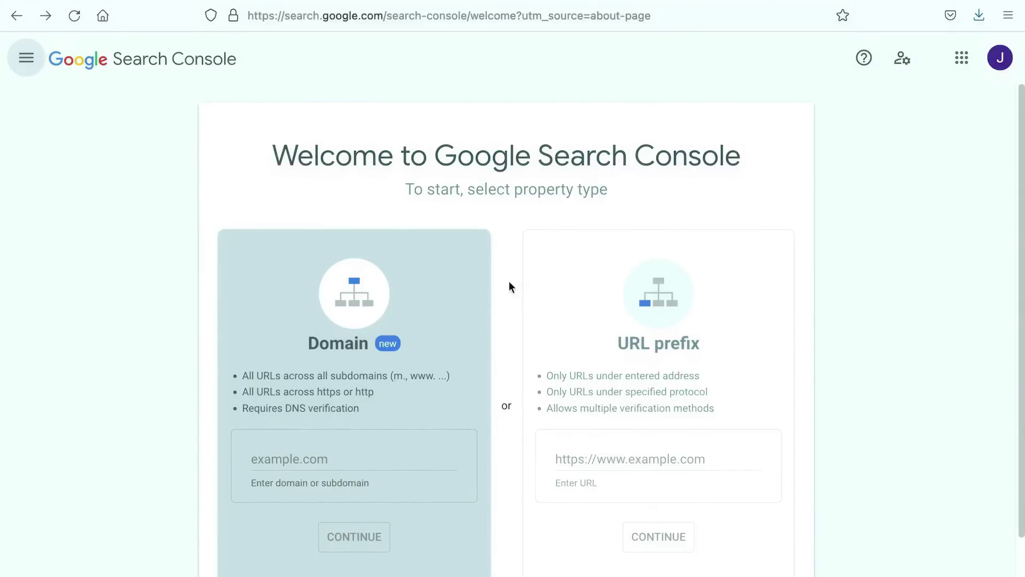
{"action": "left_click", "coordinate": [25, 57]}
{"action": "left_click", "coordinate": [64, 113]}
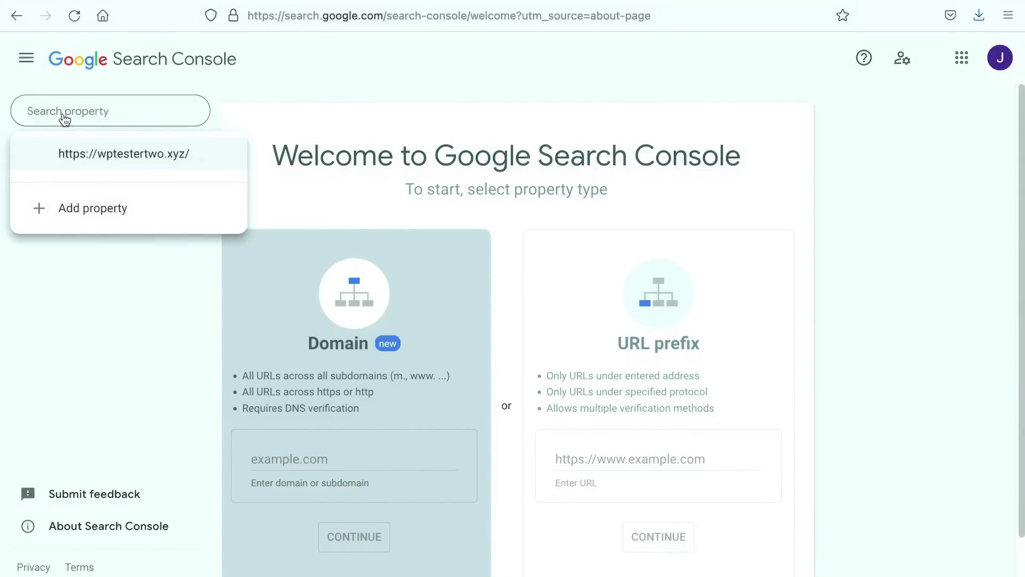
{"action": "left_click", "coordinate": [98, 154]}
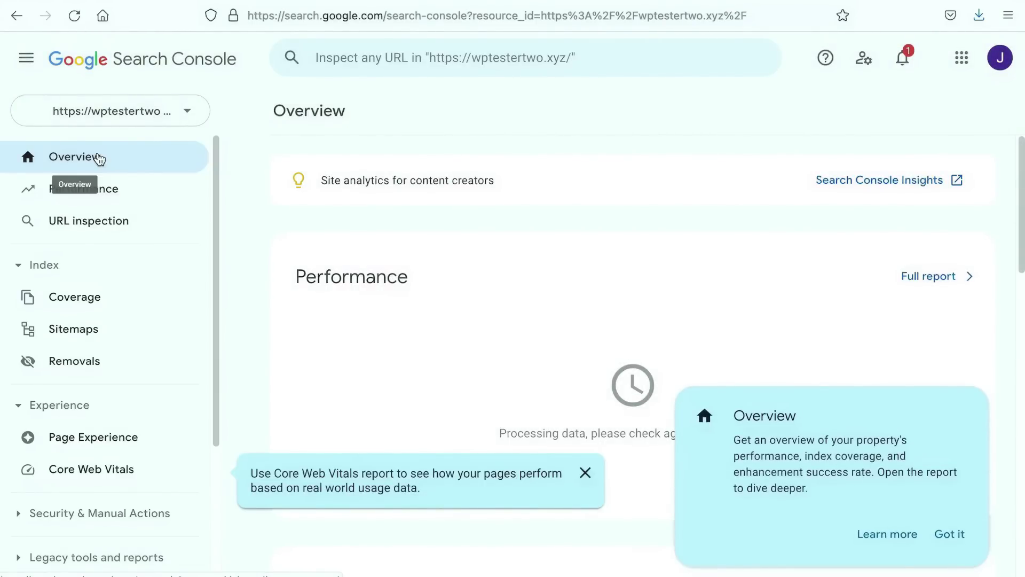
{"action": "left_click", "coordinate": [82, 330]}
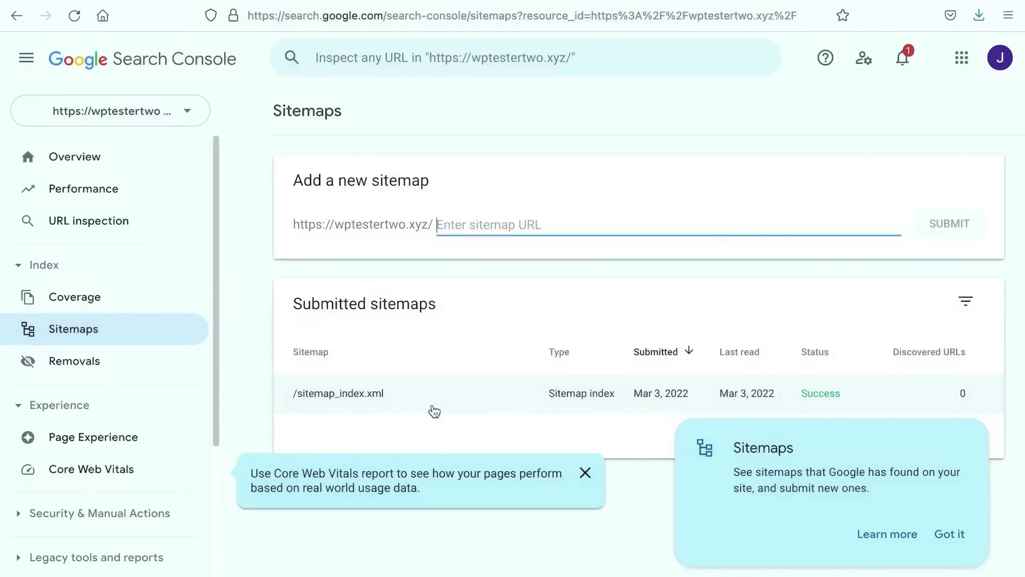
- Submit sitemap_index.xml as a new sitemap, pasting the copied URL and removing its duplicate domain part
{"action": "right_click", "coordinate": [541, 230]}
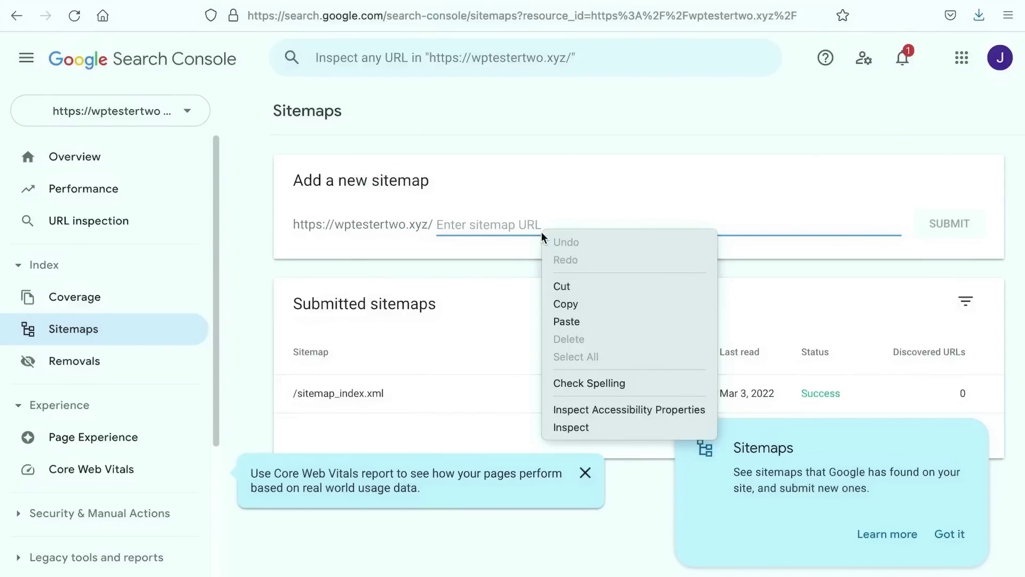
{"action": "left_click", "coordinate": [560, 323]}
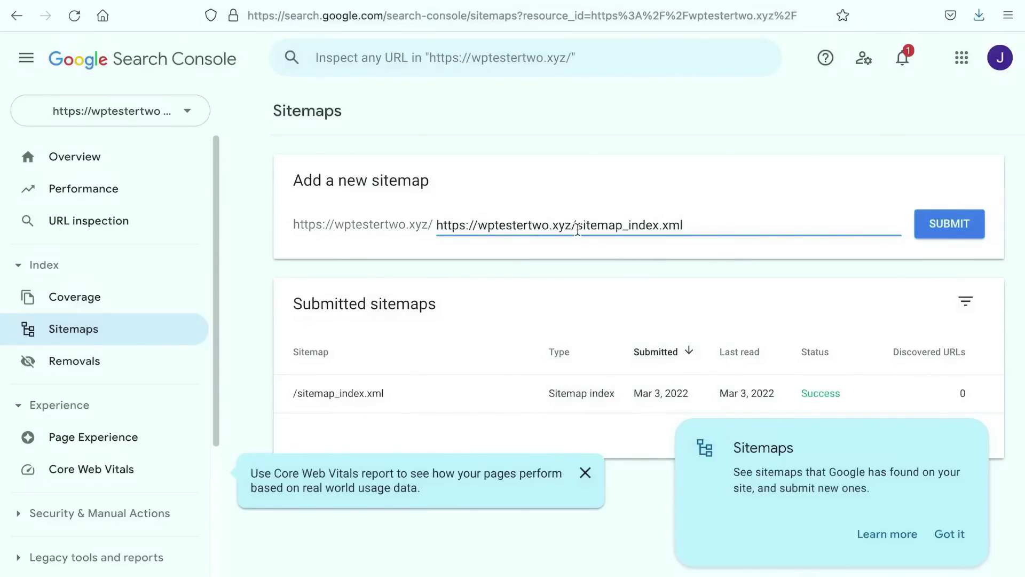
{"action": "left_click_drag", "start_coordinate": [576, 225], "coordinate": [415, 228]}
{"action": "key", "text": "BackSpace"}
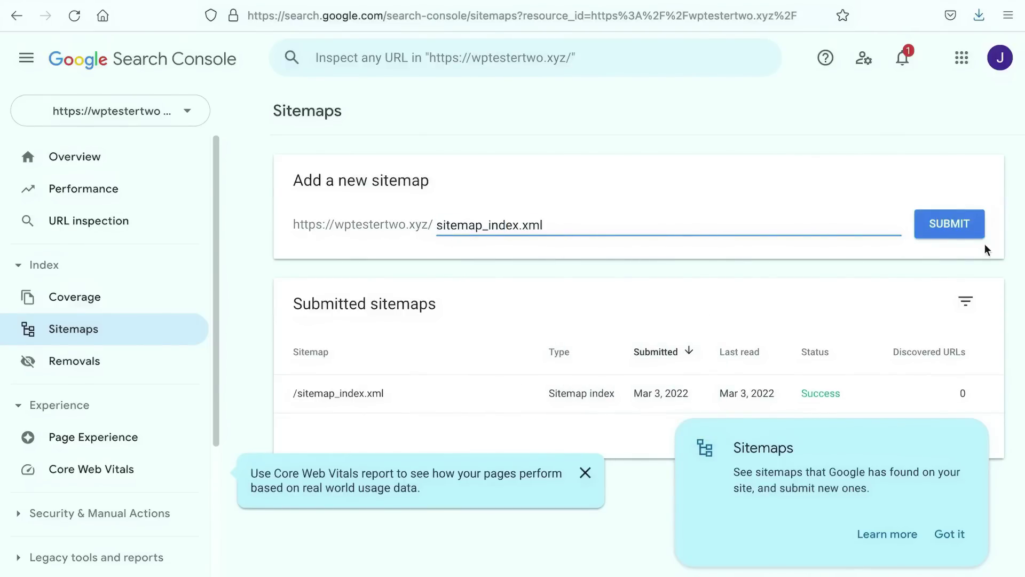
{"action": "left_click", "coordinate": [969, 230]}
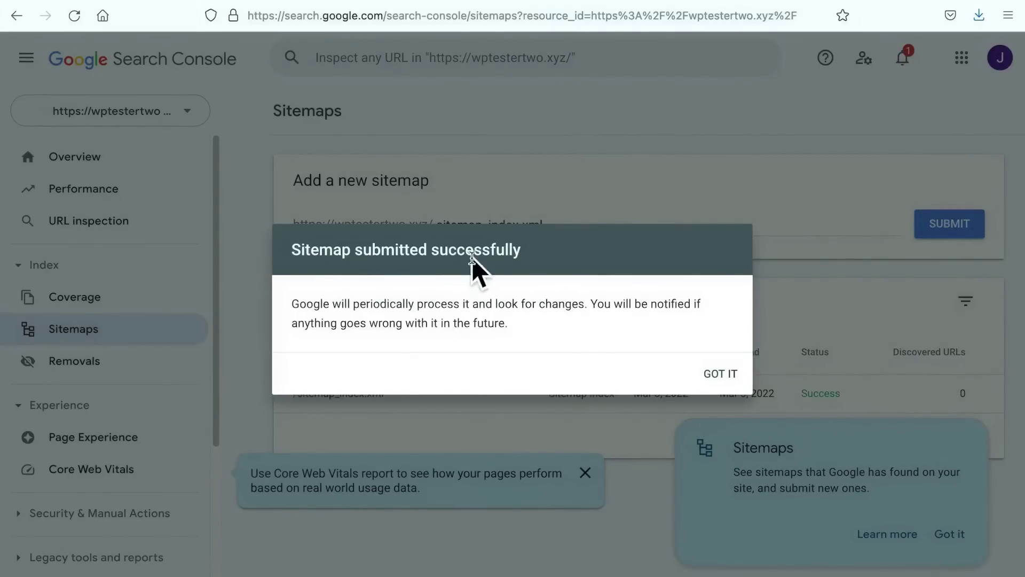
{"action": "left_click_drag", "start_coordinate": [294, 305], "coordinate": [583, 304]}
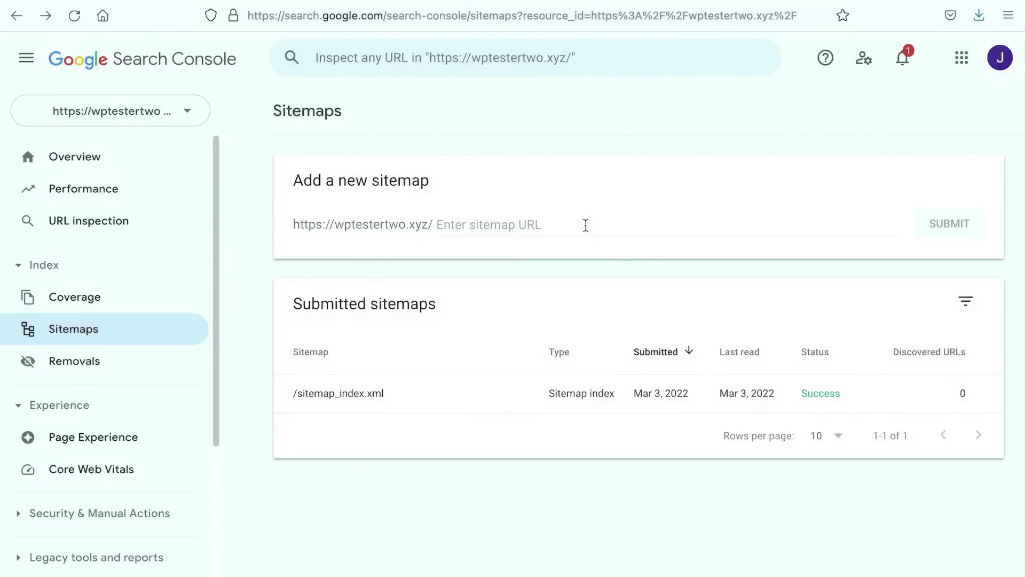
{"action": "left_click", "coordinate": [585, 225]}
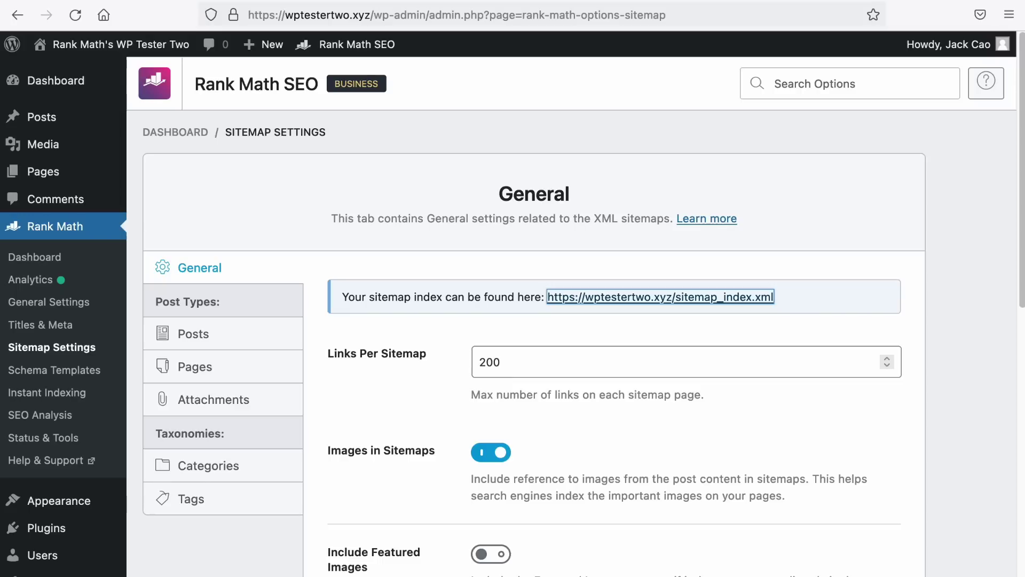
{"action": "scroll", "coordinate": [303, 230], "scroll_direction": "down", "scroll_amount": 2}
{"action": "scroll", "coordinate": [303, 231], "scroll_direction": "down", "scroll_amount": 6}
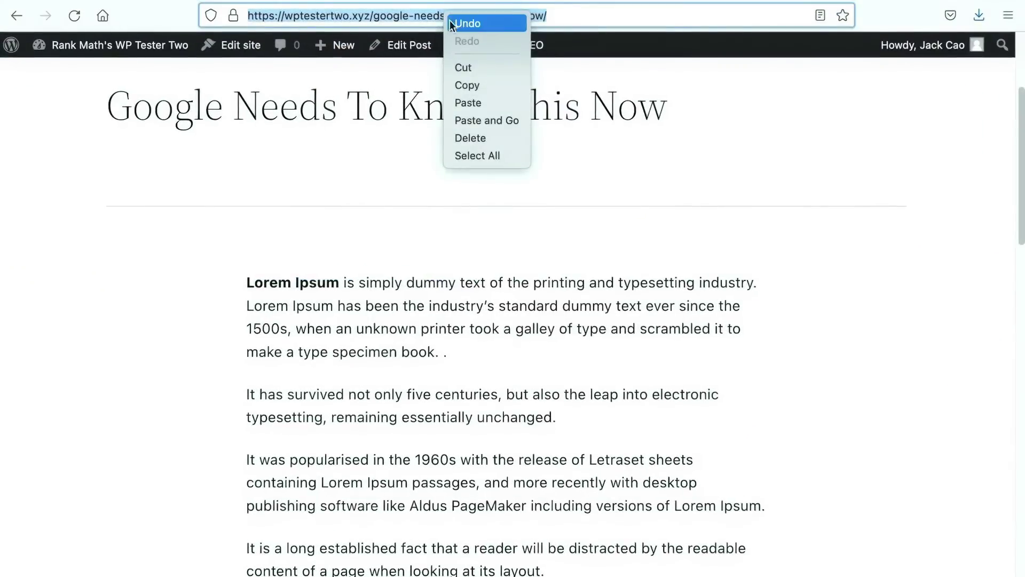
{"action": "left_click", "coordinate": [470, 85]}
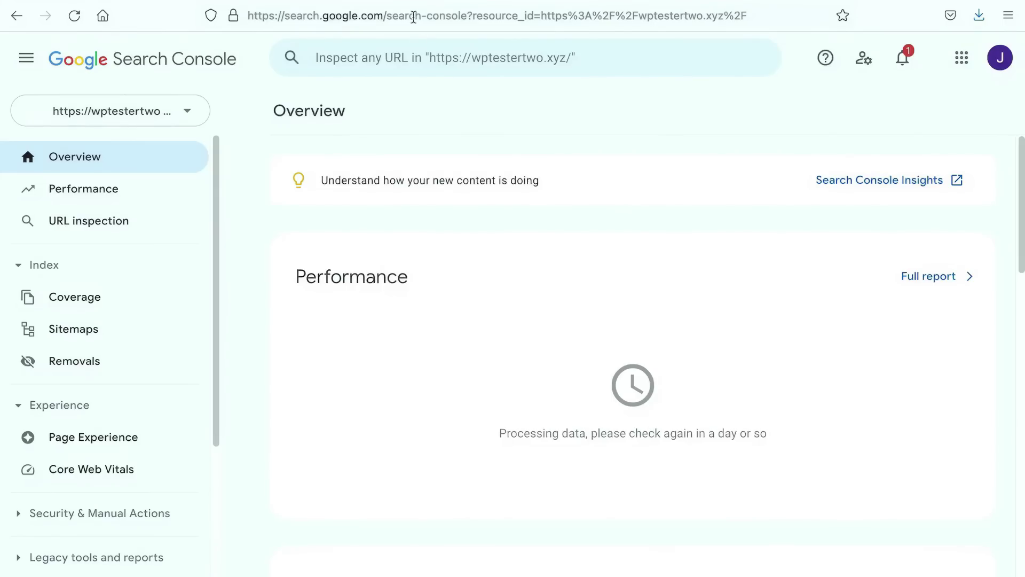
{"action": "left_click", "coordinate": [422, 55]}
{"action": "right_click", "coordinate": [421, 55]}
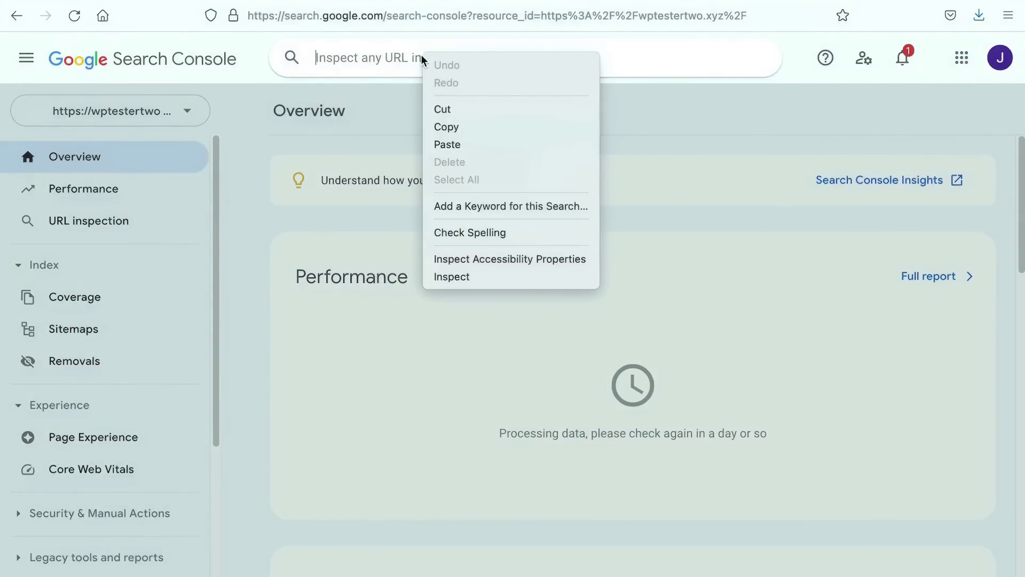
{"action": "left_click", "coordinate": [477, 149]}
{"action": "key", "text": "Return"}
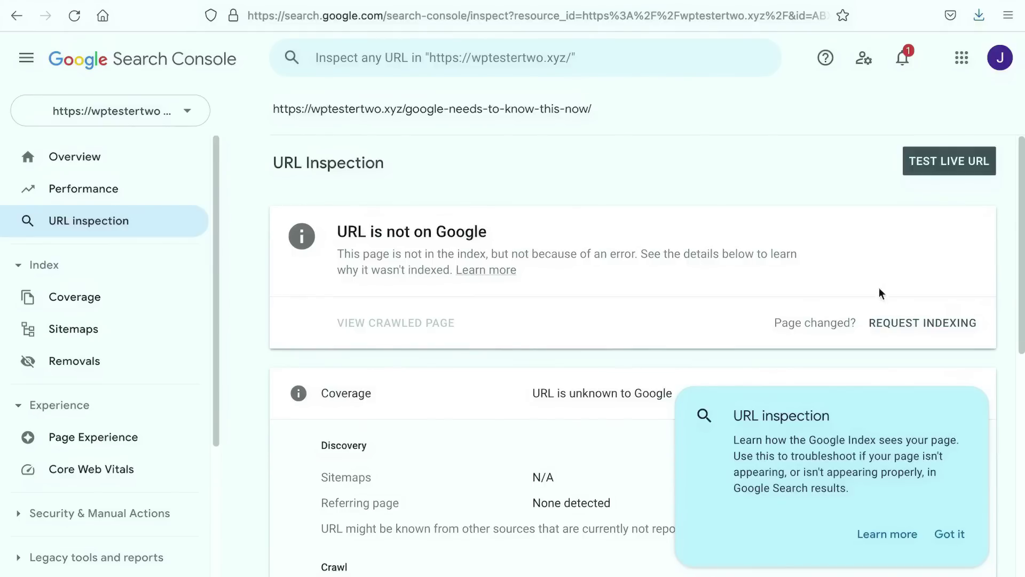
{"action": "left_click", "coordinate": [922, 324]}
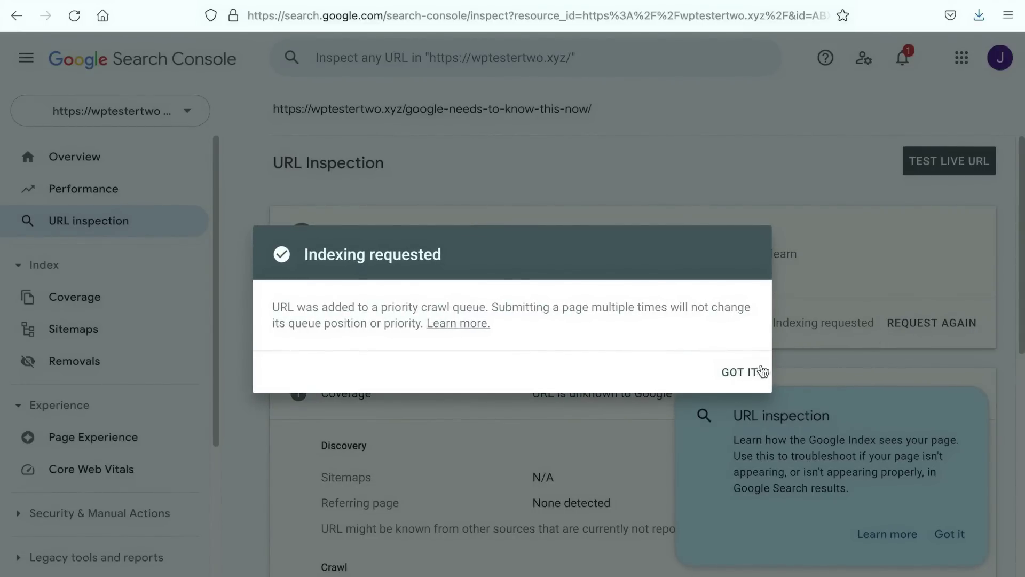
{"action": "left_click", "coordinate": [753, 373]}
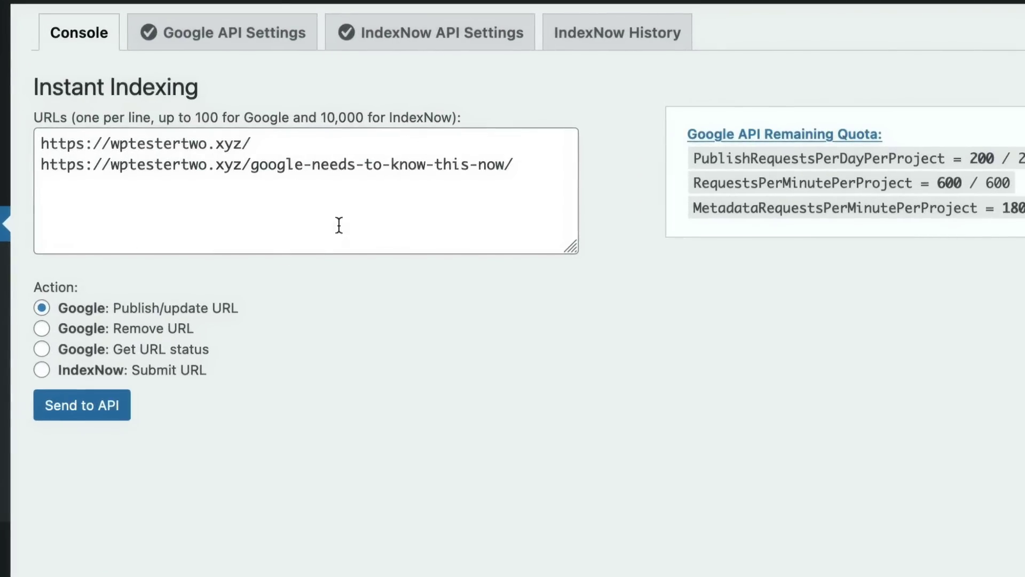
- Send the homepage and google-needs-to-know-this-now URLs to the API with Google: Publish/update URL, and open the Google API Settings
{"action": "left_click", "coordinate": [188, 335]}
{"action": "left_click", "coordinate": [114, 408]}
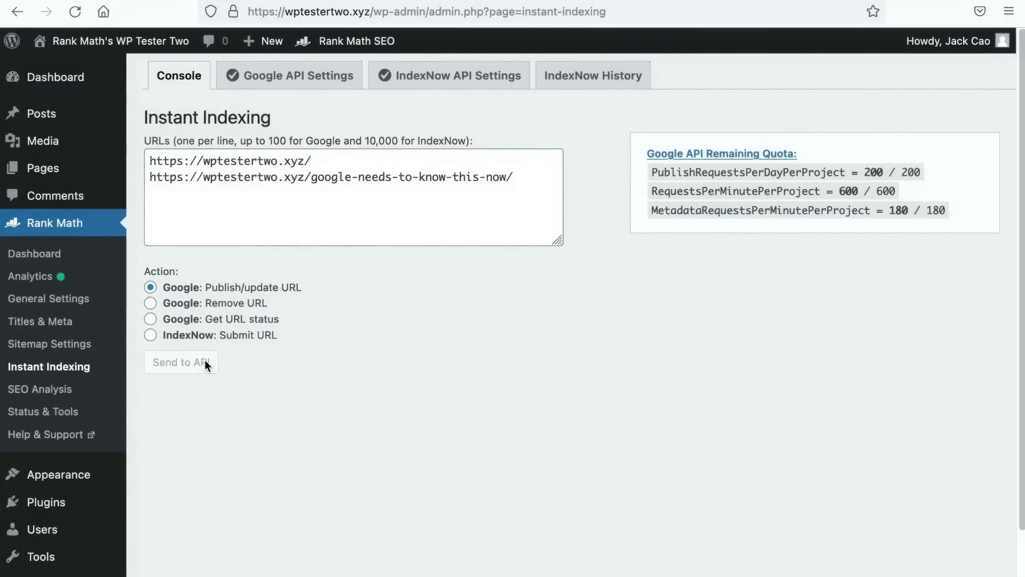
{"action": "left_click", "coordinate": [299, 80]}
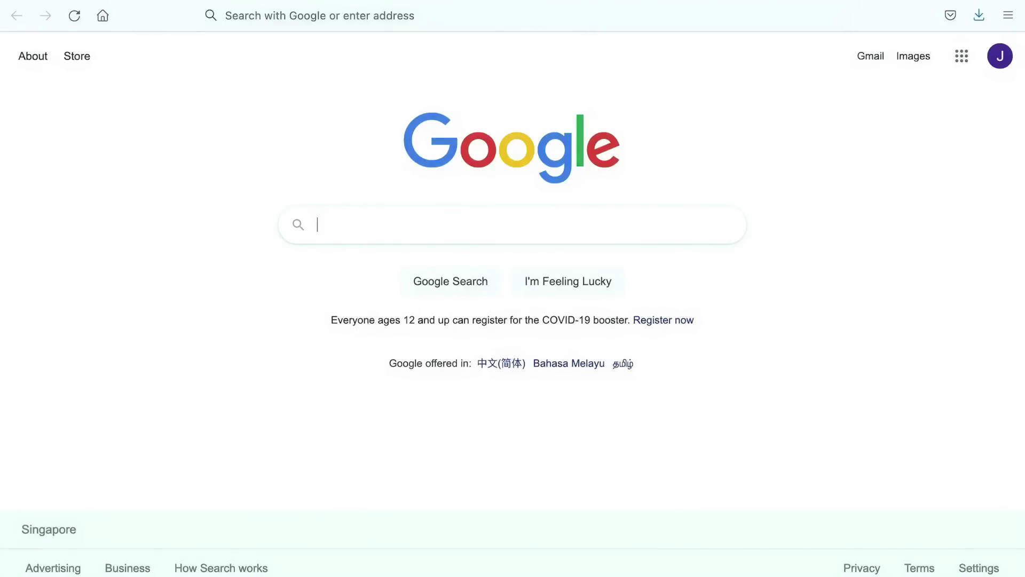
{"action": "type", "text": "site"}
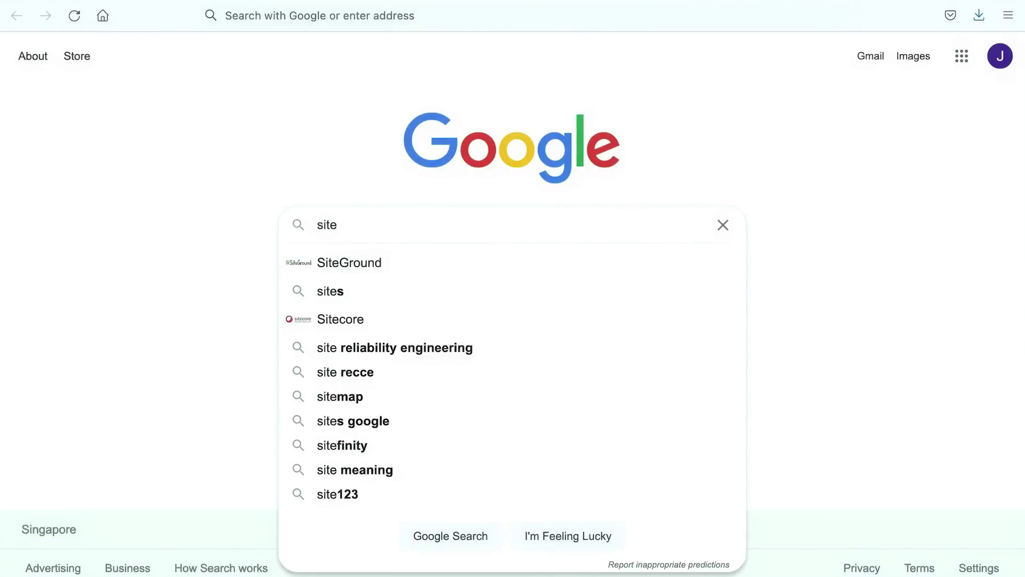
{"action": "type", "text": ":"}
{"action": "key", "text": "super+v"}
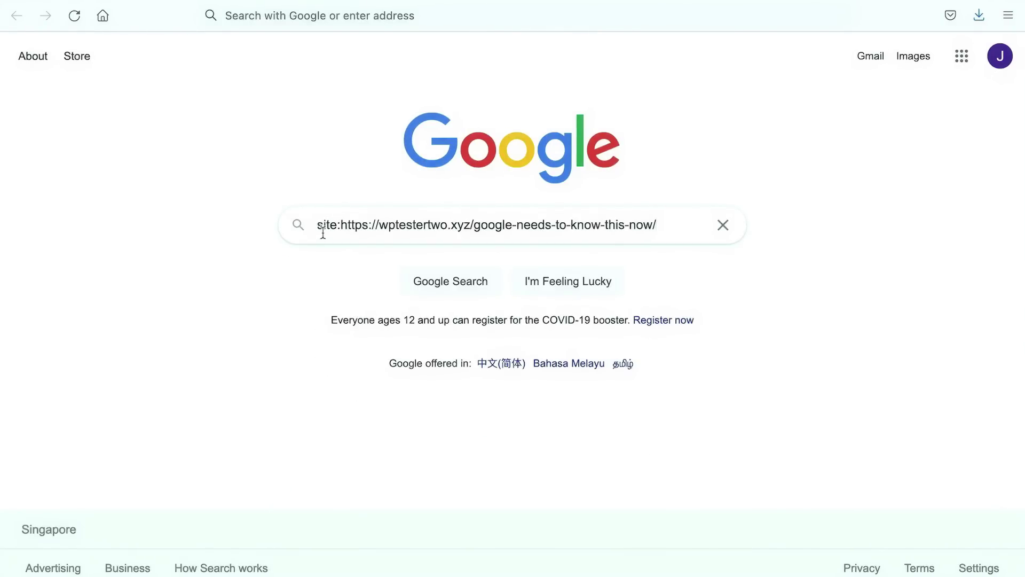
{"action": "key", "text": "Return"}
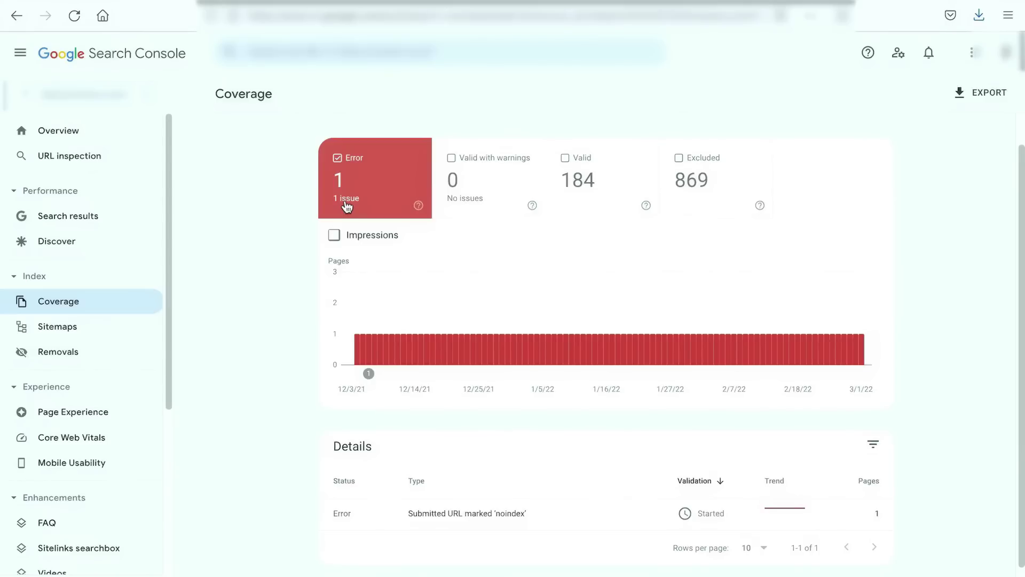
- Examine the Valid with warnings, Valid and Excluded pages in Search Console's Coverage report
{"action": "left_click", "coordinate": [458, 197]}
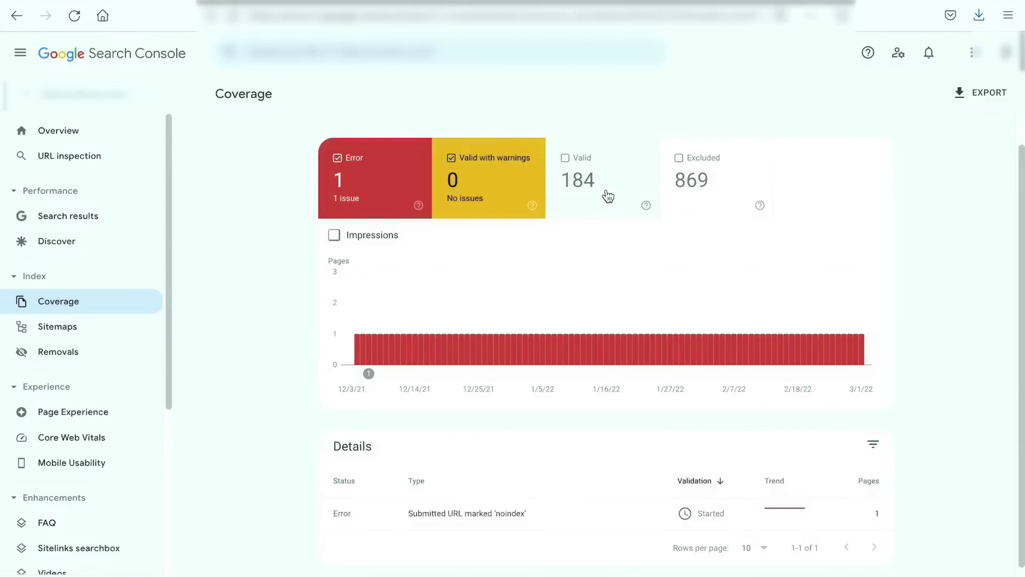
{"action": "left_click", "coordinate": [607, 195]}
{"action": "left_click", "coordinate": [703, 196]}
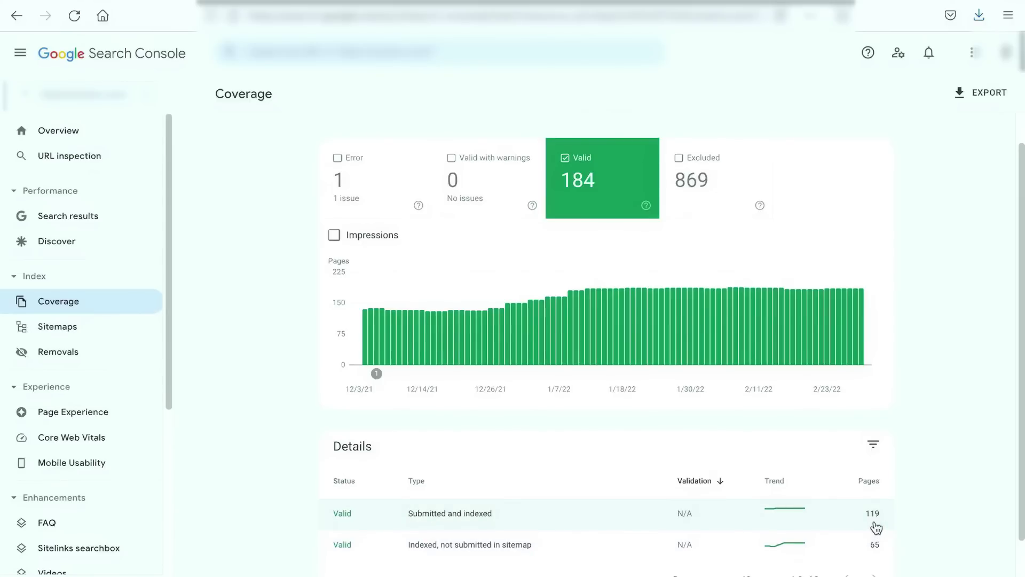
{"action": "left_click", "coordinate": [682, 199]}
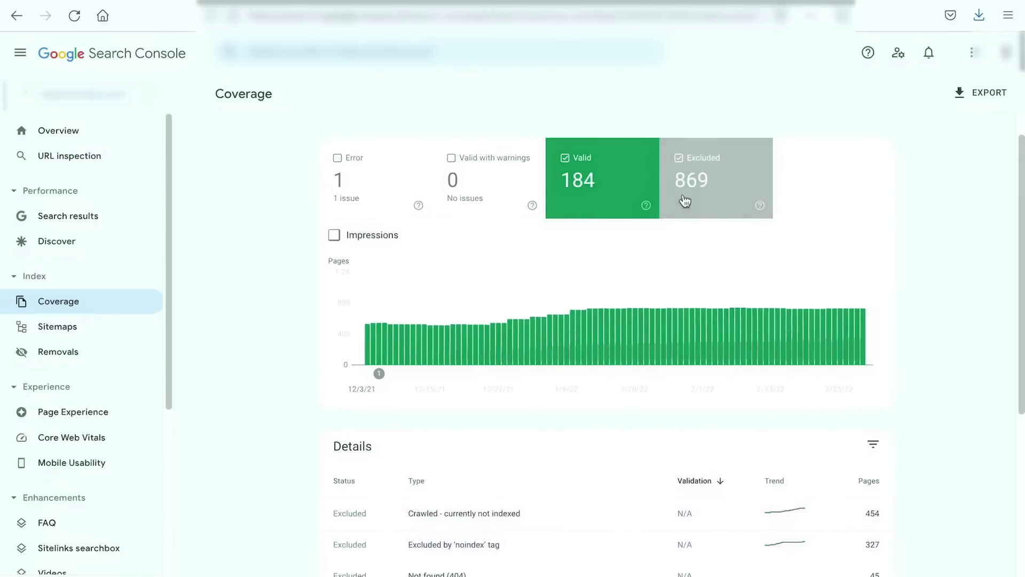
{"action": "scroll", "coordinate": [635, 344], "scroll_direction": "down", "scroll_amount": 4}
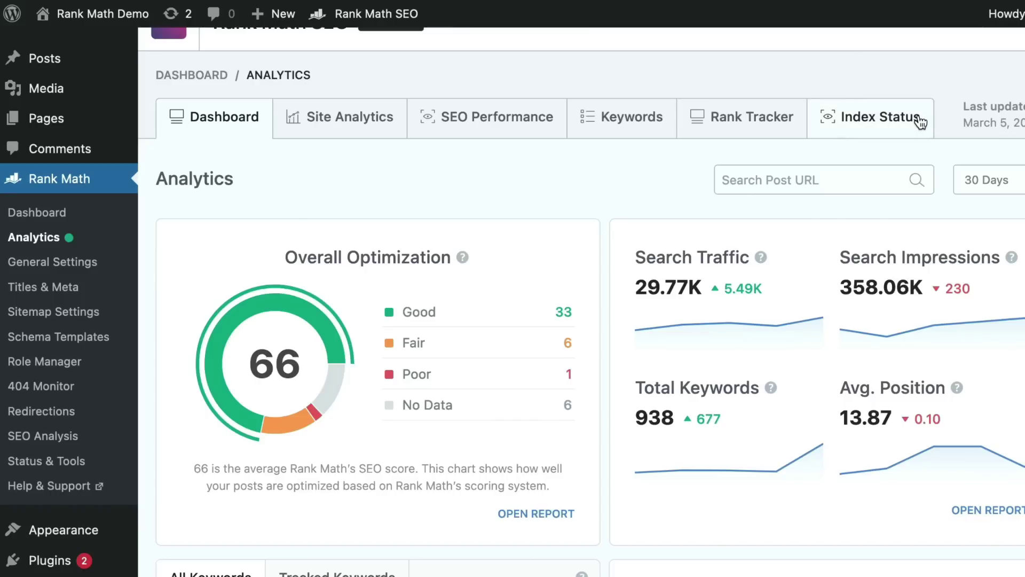
- Examine the Index Status report in Rank Math Analytics, including Presence on Google, Top Statuses and the Content table
{"action": "left_click", "coordinate": [919, 122]}
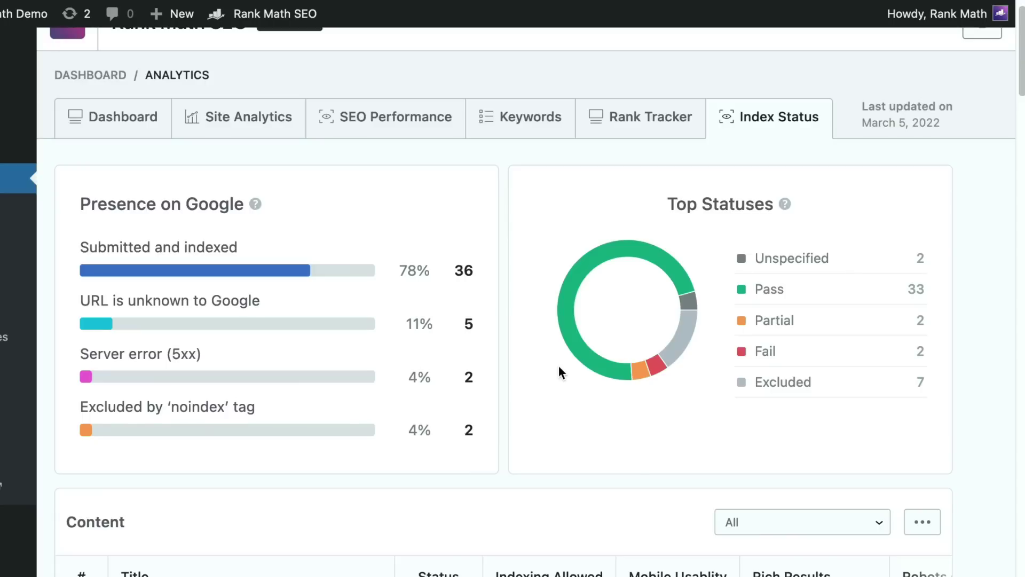
{"action": "scroll", "coordinate": [567, 408], "scroll_direction": "down", "scroll_amount": 3}
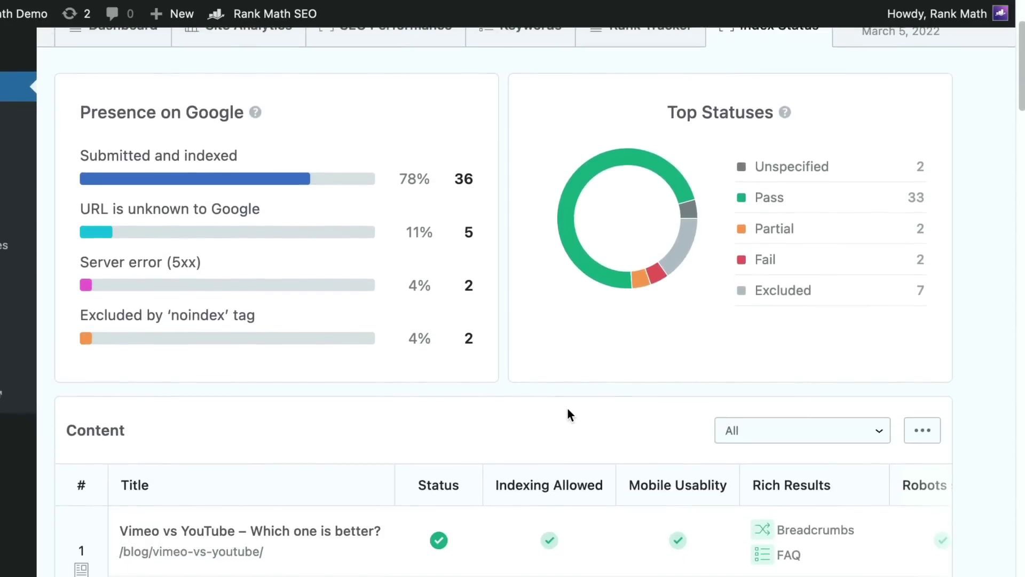
{"action": "scroll", "coordinate": [567, 408], "scroll_direction": "down", "scroll_amount": 1}
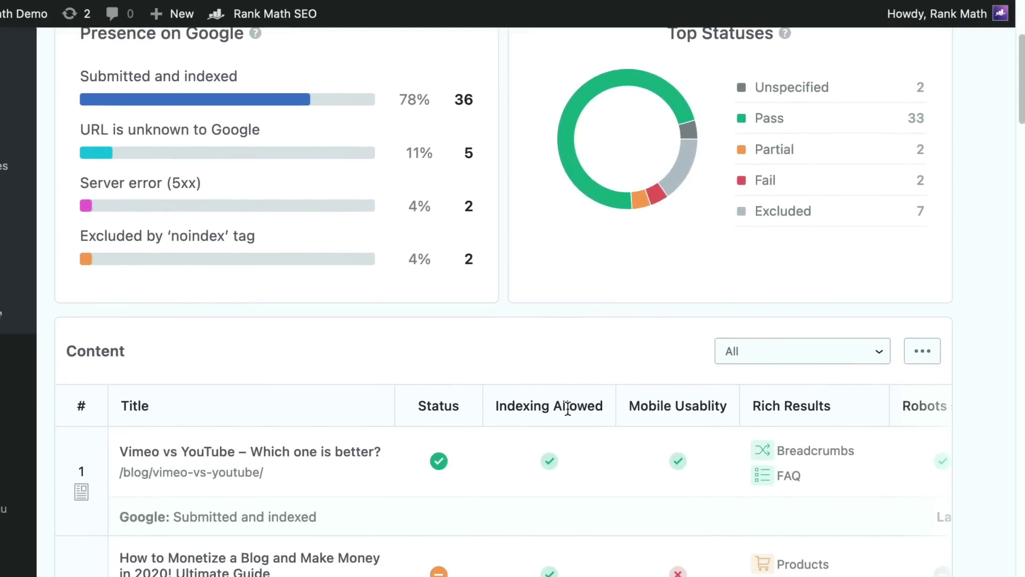
- Filter the Content table by Indexed, though blocked by robots.txt, and examine the index status details of 9 Best WordPress Migration Plugins for 2020
{"action": "scroll", "coordinate": [567, 408], "scroll_direction": "up", "scroll_amount": 4}
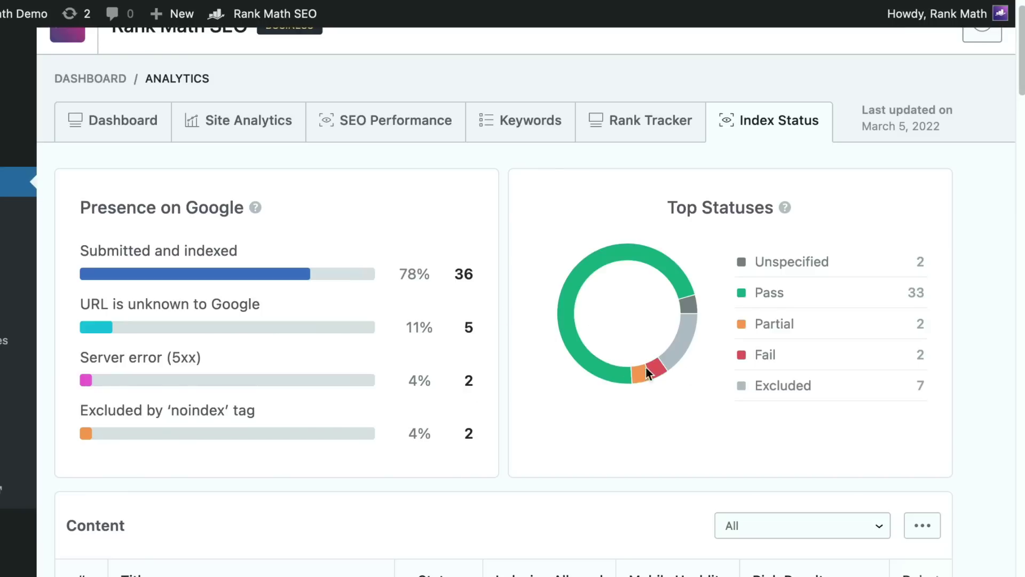
{"action": "scroll", "coordinate": [568, 255], "scroll_direction": "up", "scroll_amount": 1}
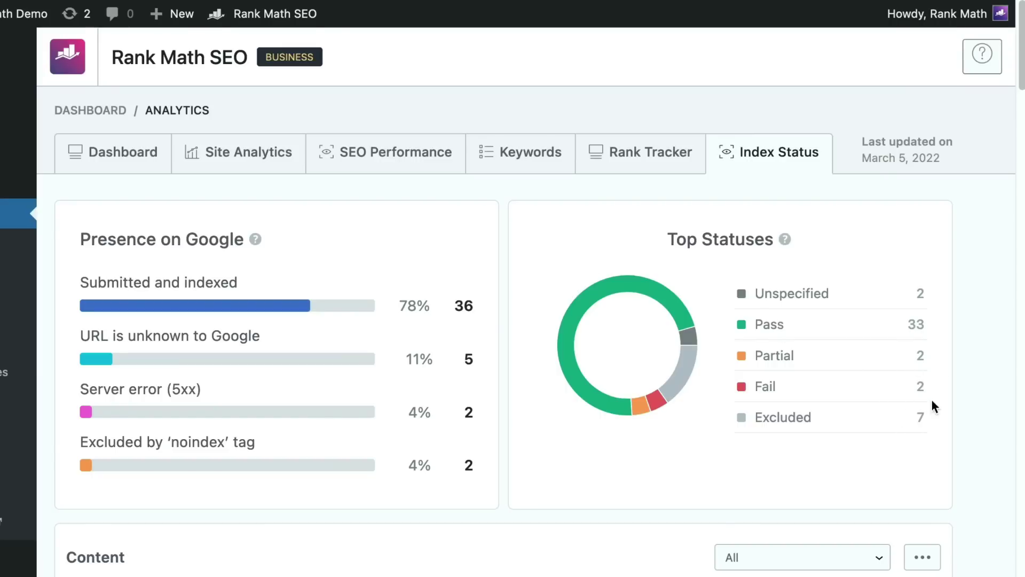
{"action": "scroll", "coordinate": [931, 400], "scroll_direction": "down", "scroll_amount": 8}
{"action": "left_click", "coordinate": [879, 273]}
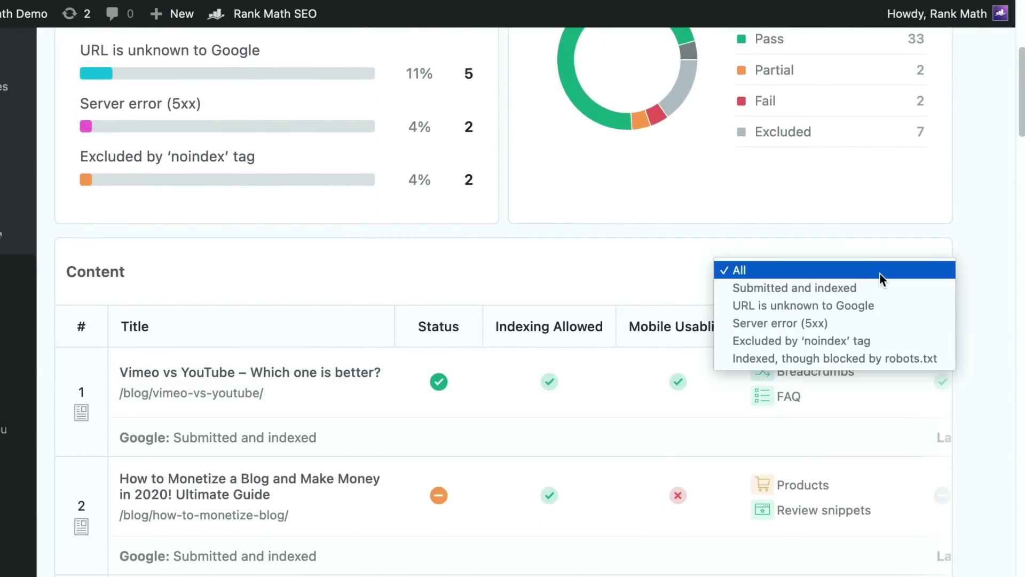
{"action": "left_click", "coordinate": [880, 358]}
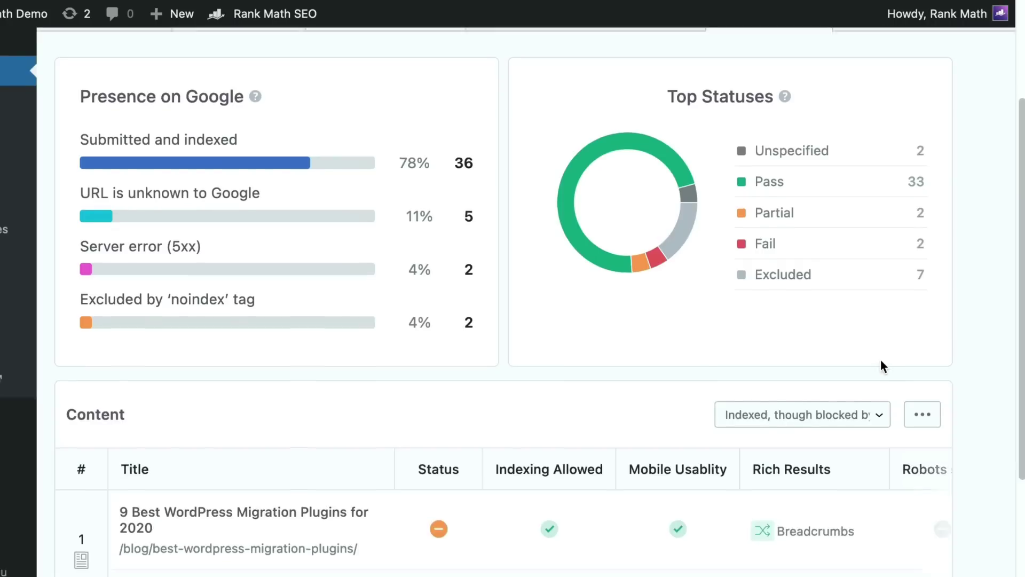
{"action": "scroll", "coordinate": [881, 366], "scroll_direction": "down", "scroll_amount": 4}
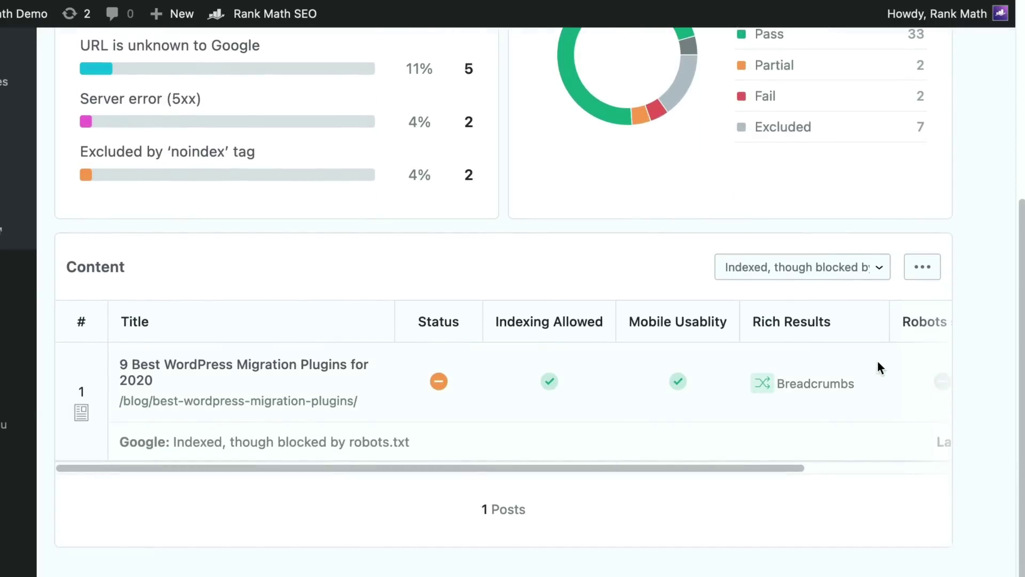
{"action": "left_click", "coordinate": [468, 406]}
{"action": "scroll", "coordinate": [467, 406], "scroll_direction": "down", "scroll_amount": 7}
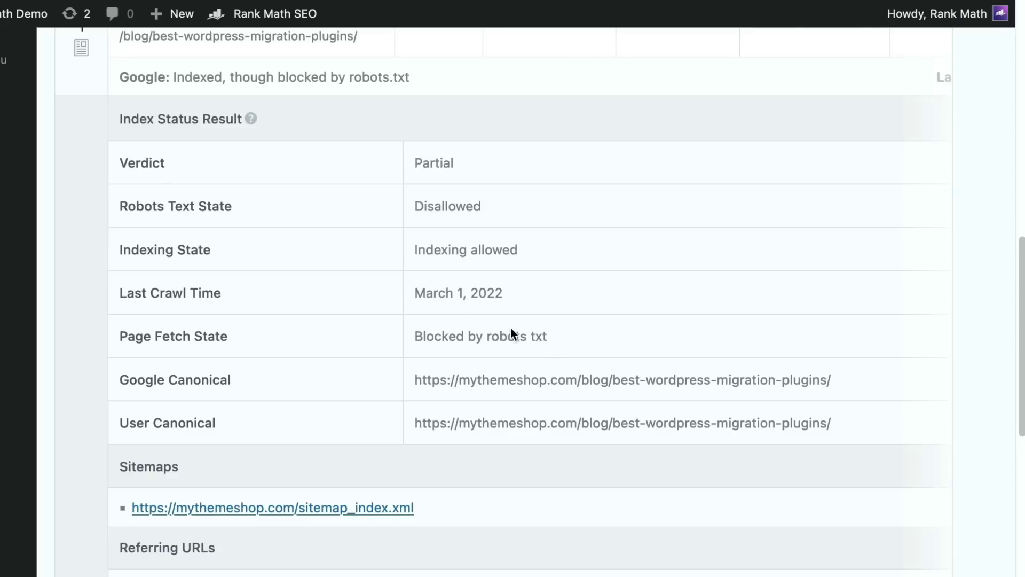
- Filter the Content table by Server error (5xx) and examine the index status details of XML vs HTML – What is the Difference?
{"action": "scroll", "coordinate": [511, 327], "scroll_direction": "up", "scroll_amount": 5}
{"action": "left_click", "coordinate": [863, 189]}
{"action": "left_click", "coordinate": [864, 155]}
{"action": "scroll", "coordinate": [485, 332], "scroll_direction": "down", "scroll_amount": 4}
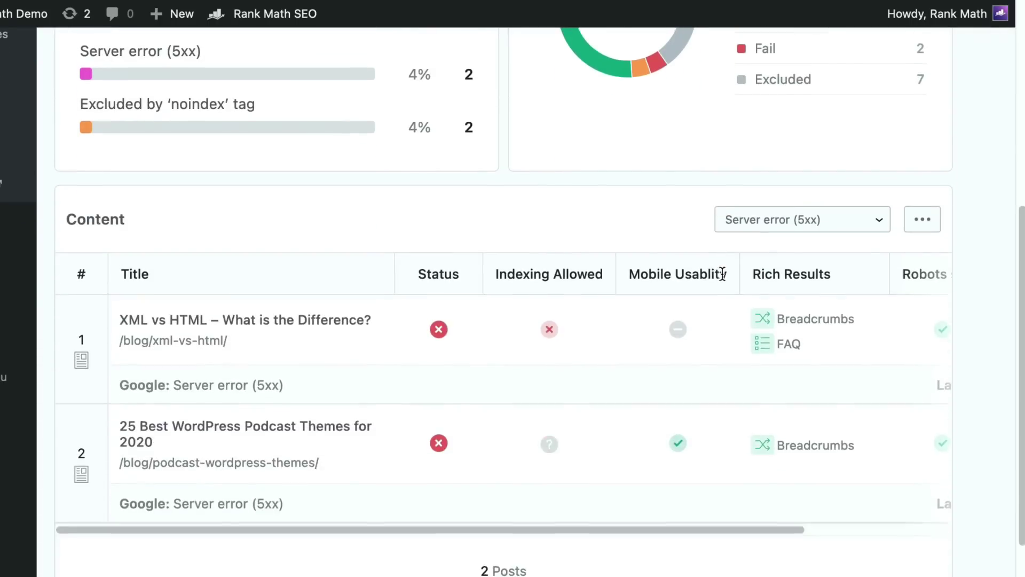
{"action": "left_click", "coordinate": [485, 332]}
{"action": "scroll", "coordinate": [485, 331], "scroll_direction": "down", "scroll_amount": 4}
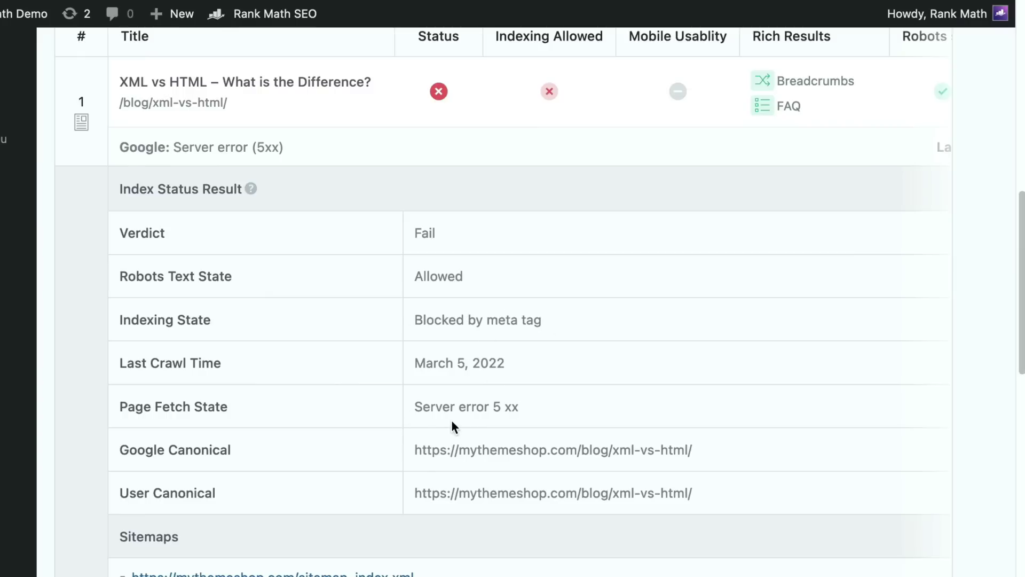
{"action": "scroll", "coordinate": [451, 422], "scroll_direction": "down", "scroll_amount": 2}
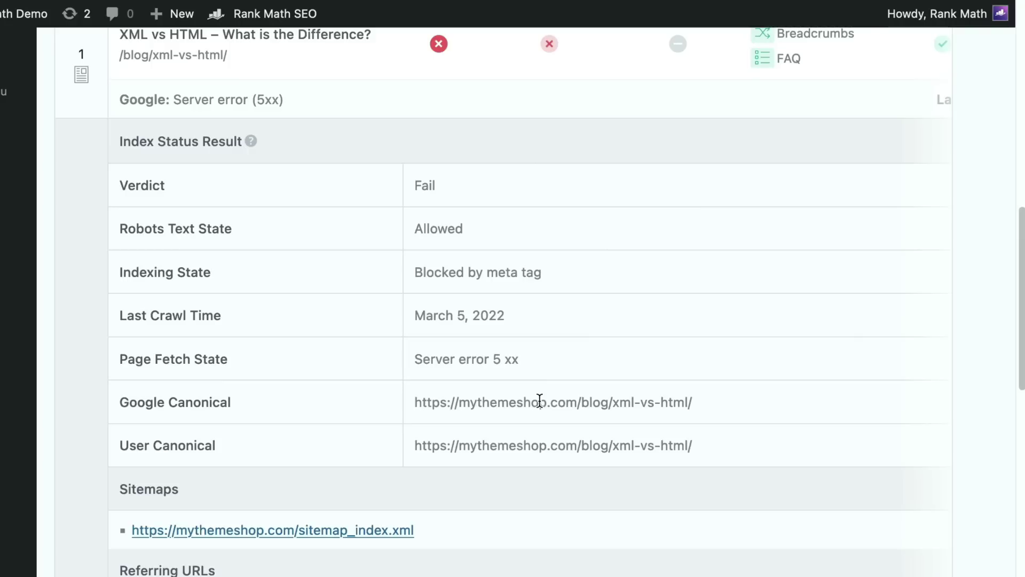
- Filter the Content table by URL is unknown to Google and examine the listed pages
{"action": "scroll", "coordinate": [539, 401], "scroll_direction": "up", "scroll_amount": 5}
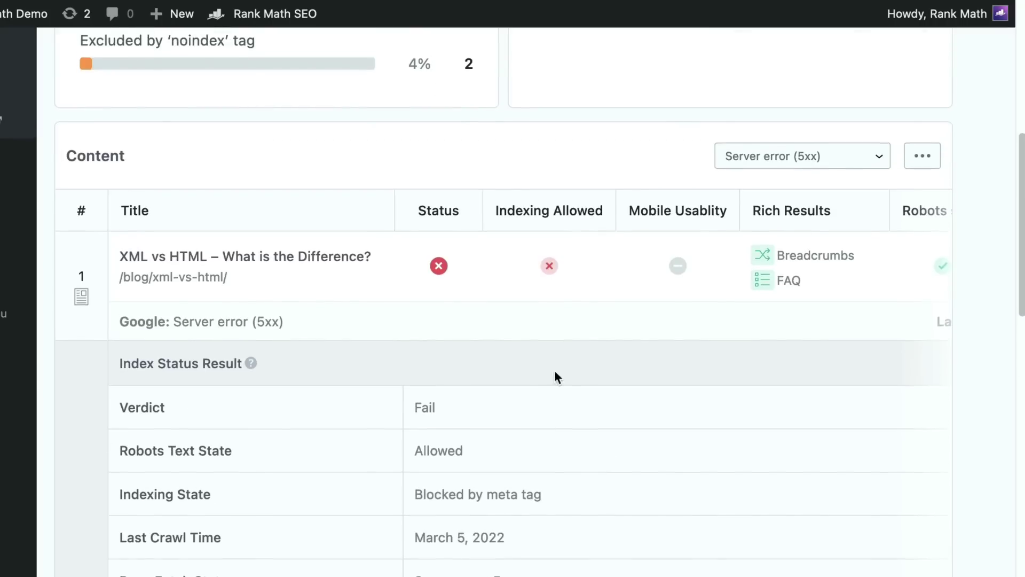
{"action": "left_click", "coordinate": [873, 156]}
{"action": "left_click", "coordinate": [876, 136]}
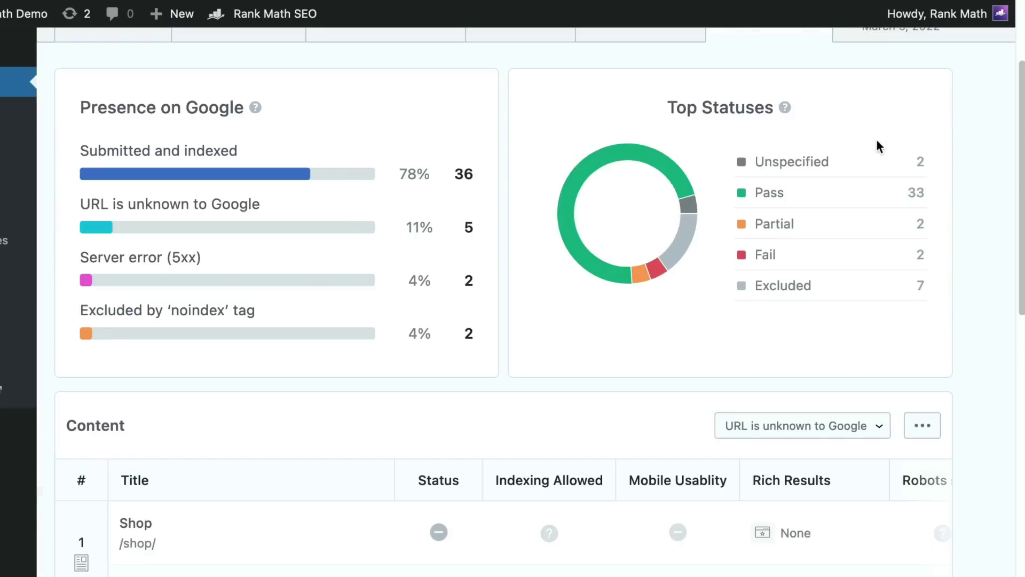
{"action": "scroll", "coordinate": [876, 139], "scroll_direction": "down", "scroll_amount": 6}
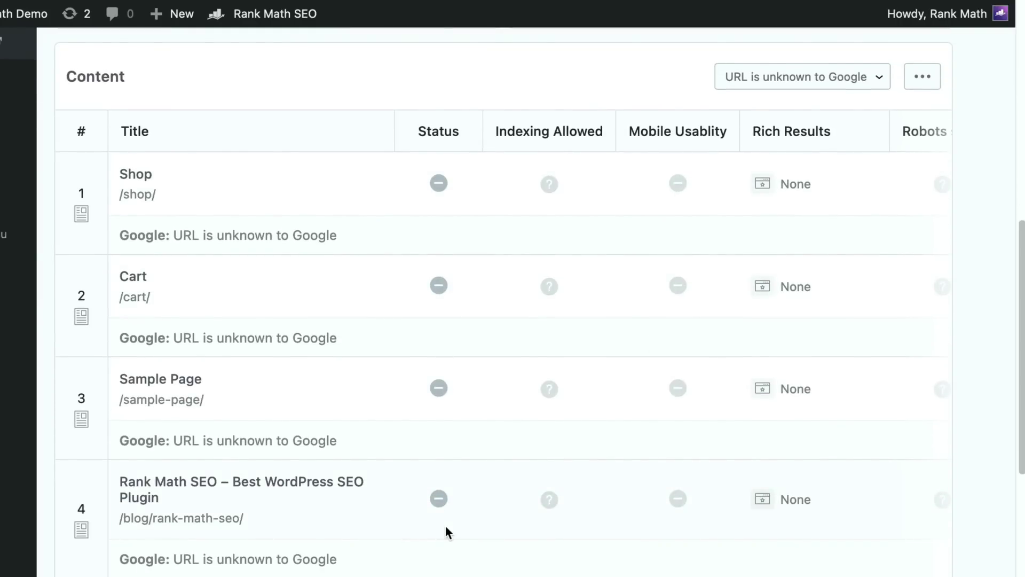
{"action": "scroll", "coordinate": [446, 524], "scroll_direction": "down", "scroll_amount": 2}
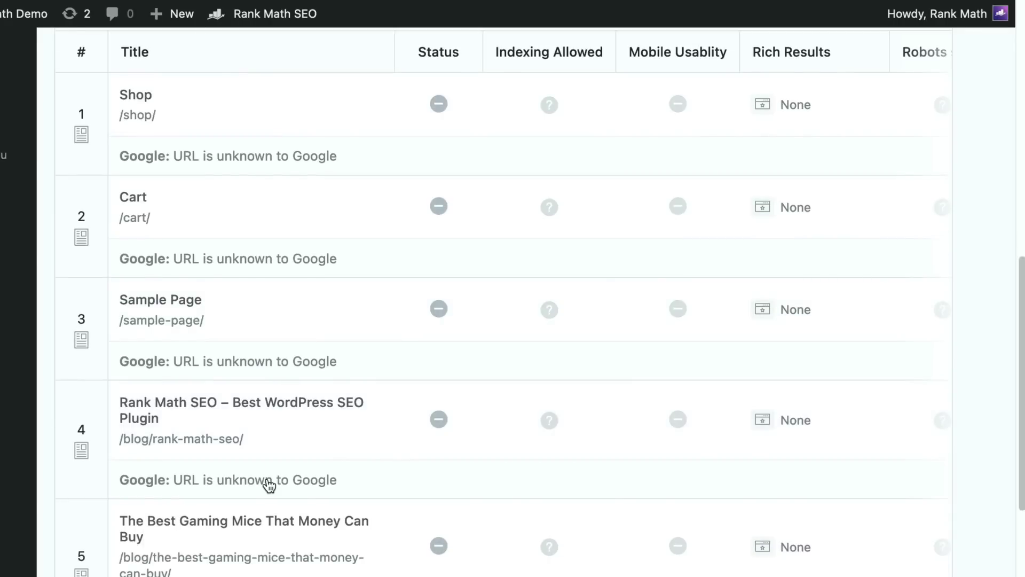
{"action": "scroll", "coordinate": [268, 484], "scroll_direction": "up", "scroll_amount": 4}
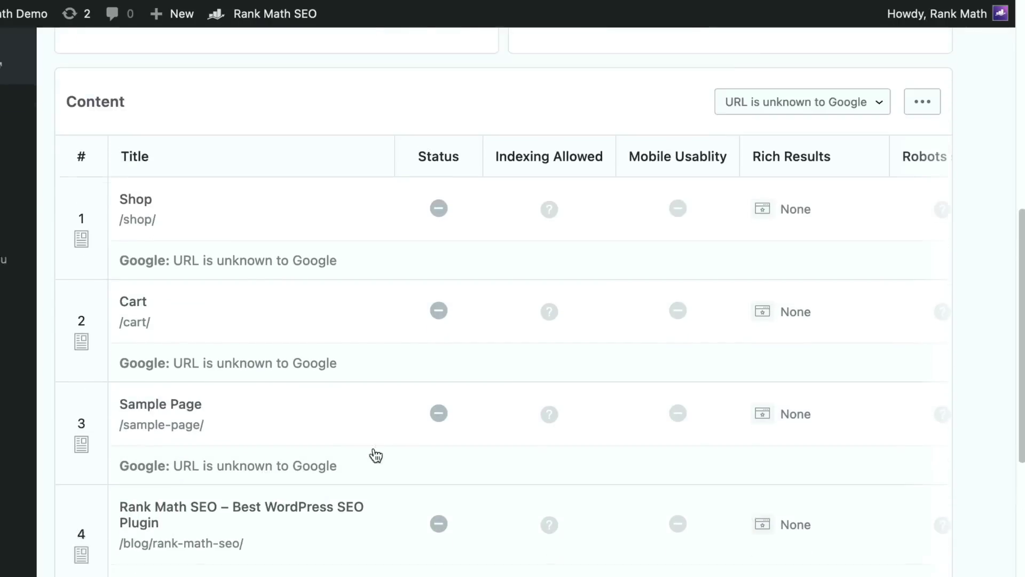
- Filter the Content table by Excluded by 'noindex' tag and review the listed pages
{"action": "left_click", "coordinate": [884, 223]}
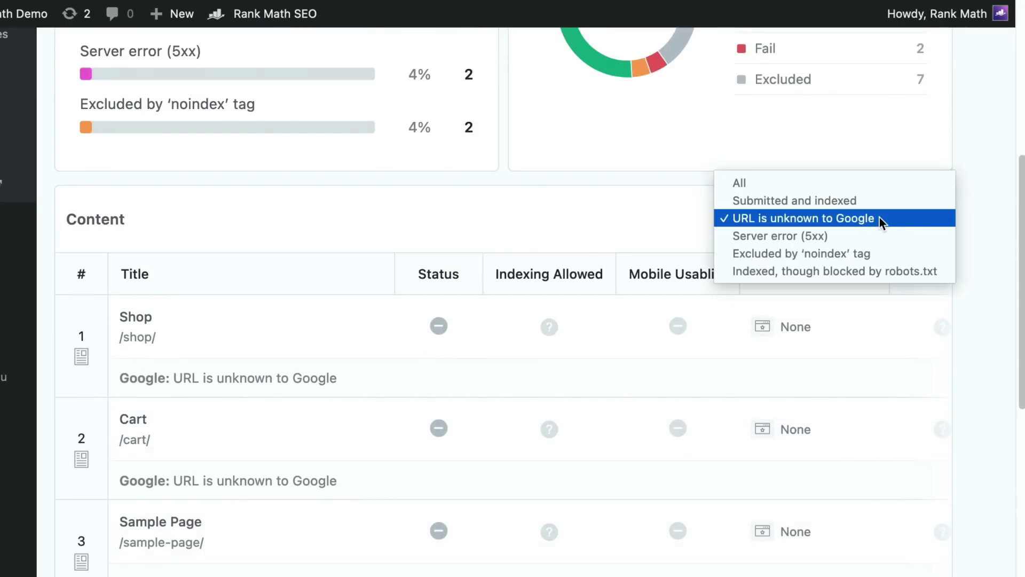
{"action": "left_click", "coordinate": [866, 252]}
{"action": "scroll", "coordinate": [866, 252], "scroll_direction": "down", "scroll_amount": 3}
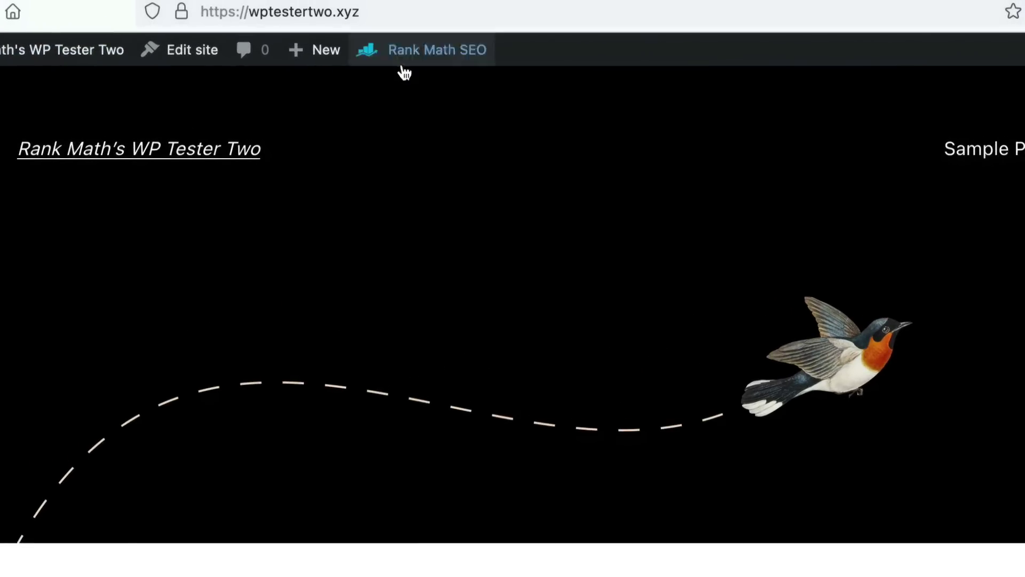
- Open the Google Cache version of the wptestertwo.xyz homepage from Rank Math's External Tools and highlight its snapshot date
{"action": "mouse_move", "coordinate": [407, 63]}
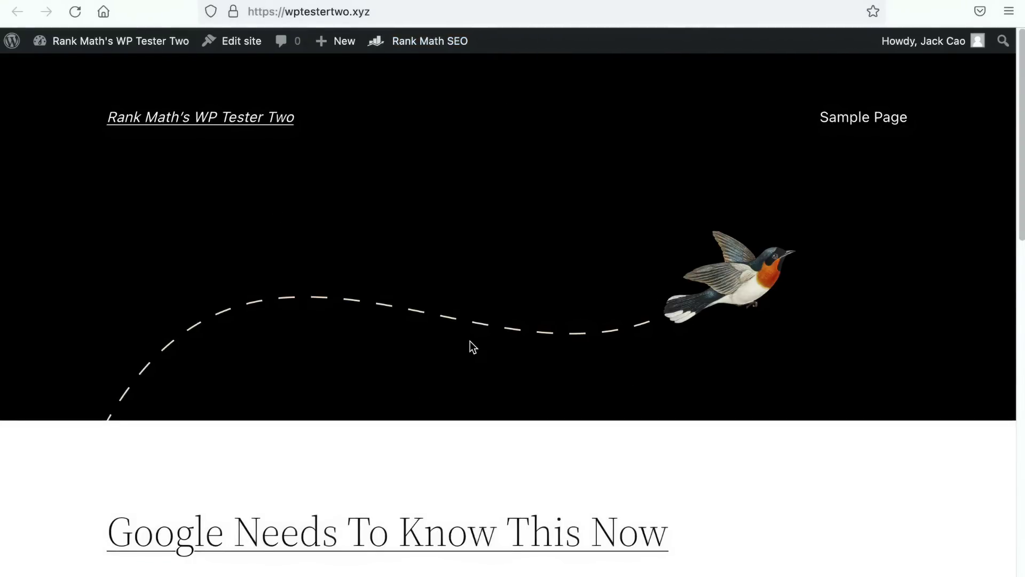
{"action": "mouse_move", "coordinate": [437, 48]}
{"action": "mouse_move", "coordinate": [423, 163]}
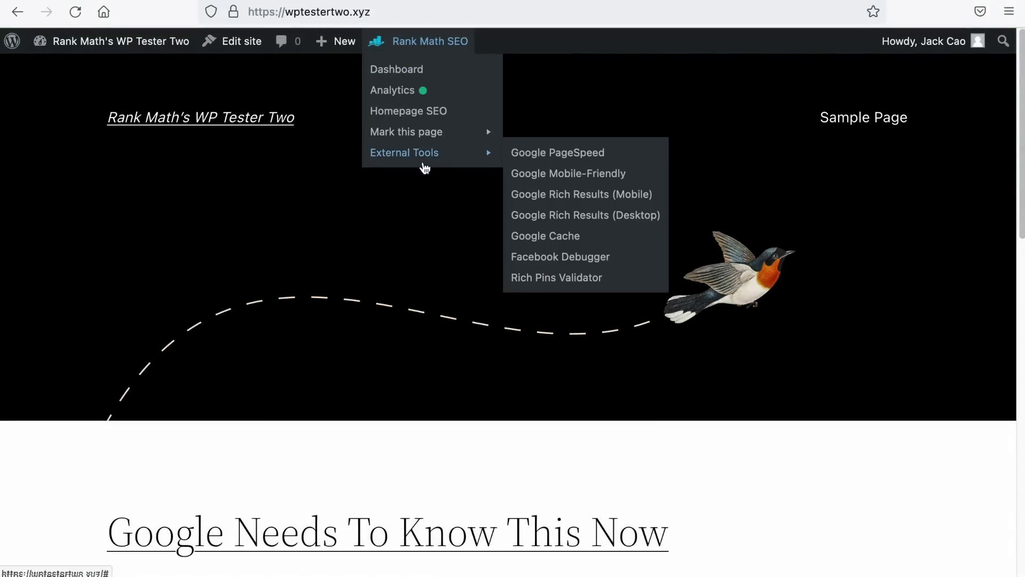
{"action": "left_click", "coordinate": [534, 239]}
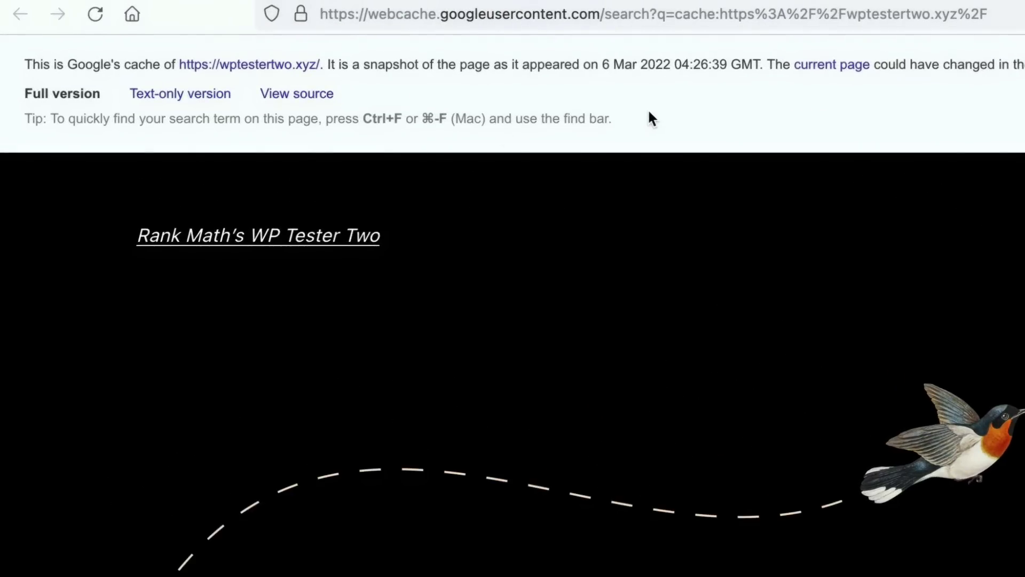
{"action": "left_click_drag", "start_coordinate": [601, 65], "coordinate": [674, 67]}
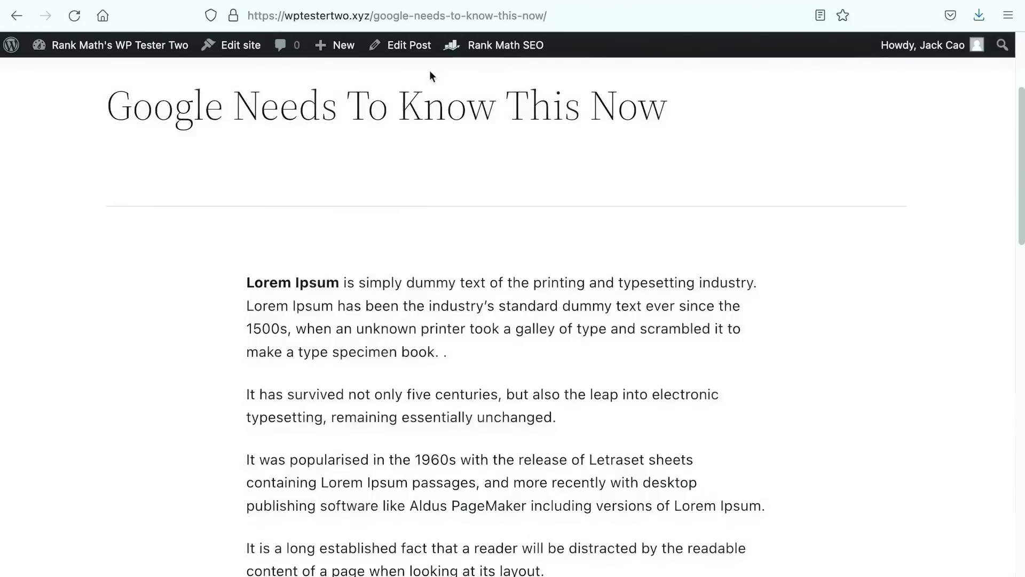
- Check the Google Cache version of the Google Needs To Know This Now post through Rank Math's External Tools
{"action": "mouse_move", "coordinate": [498, 51]}
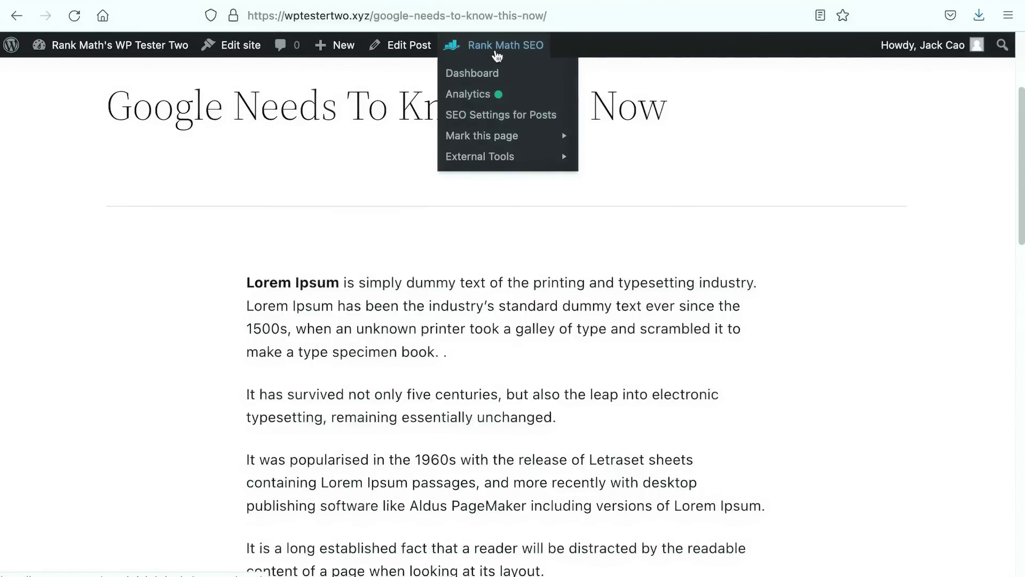
{"action": "mouse_move", "coordinate": [491, 156]}
{"action": "left_click", "coordinate": [610, 239]}
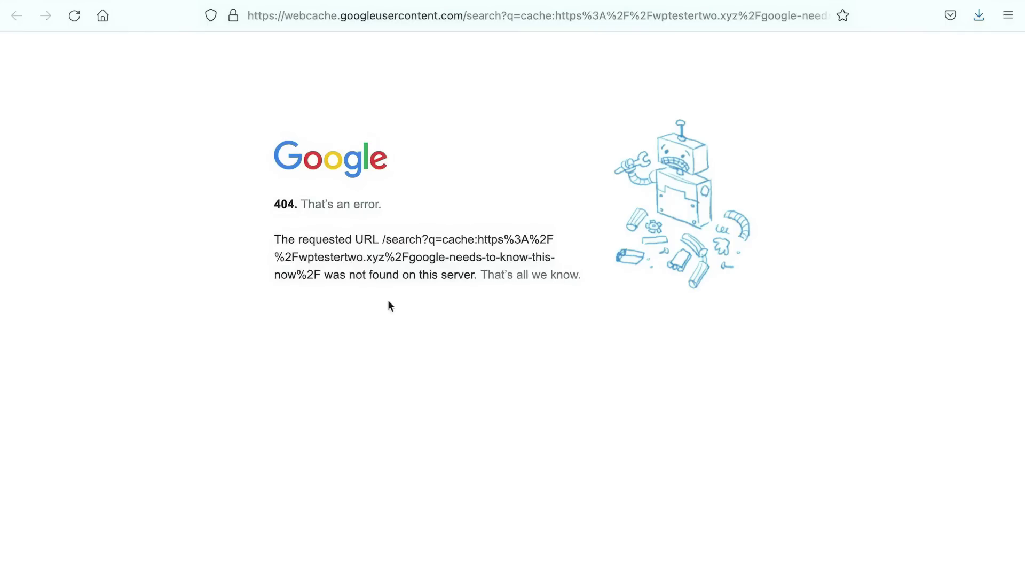
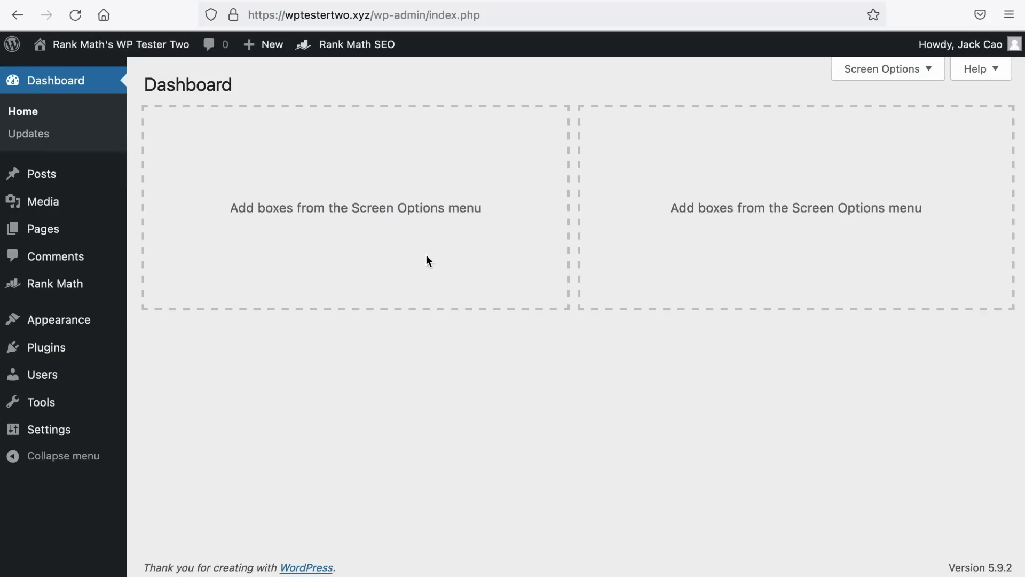
- Toggle Discourage search engines from indexing this site in WordPress's Reading settings
{"action": "mouse_move", "coordinate": [63, 432]}
{"action": "left_click", "coordinate": [161, 409]}
{"action": "scroll", "coordinate": [287, 393], "scroll_direction": "down", "scroll_amount": 3}
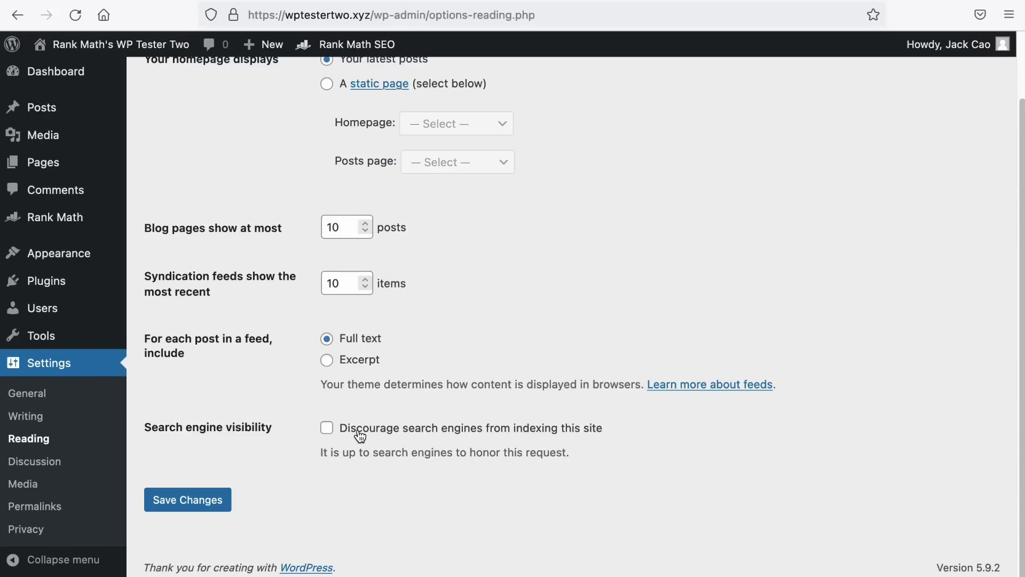
{"action": "left_click", "coordinate": [328, 433]}
- Open Rank Math's Titles & Meta settings and review the Robots Meta options under Global Meta
{"action": "mouse_move", "coordinate": [96, 227]}
{"action": "left_click", "coordinate": [178, 288]}
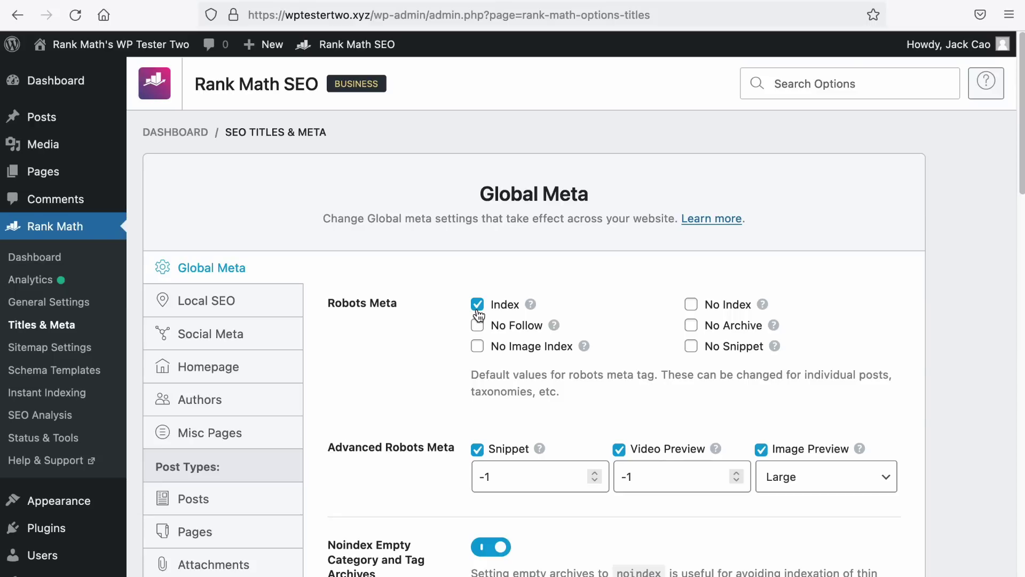
{"action": "scroll", "coordinate": [469, 315], "scroll_direction": "down", "scroll_amount": 4}
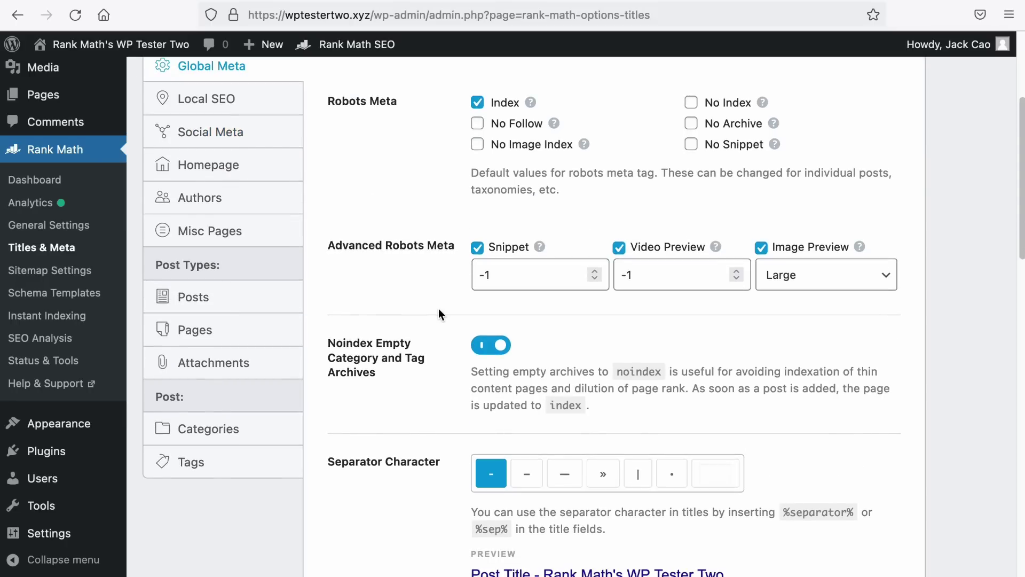
- Enable custom Post Robots Meta for Posts, try the No Index option and set it back to Index
{"action": "left_click", "coordinate": [238, 296]}
{"action": "scroll", "coordinate": [425, 317], "scroll_direction": "down", "scroll_amount": 10}
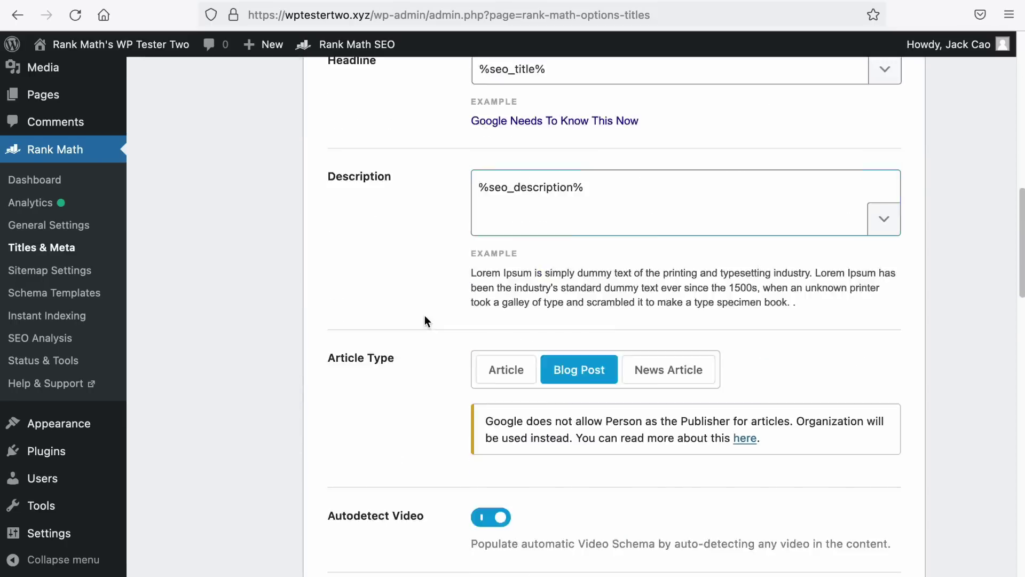
{"action": "scroll", "coordinate": [424, 315], "scroll_direction": "down", "scroll_amount": 8}
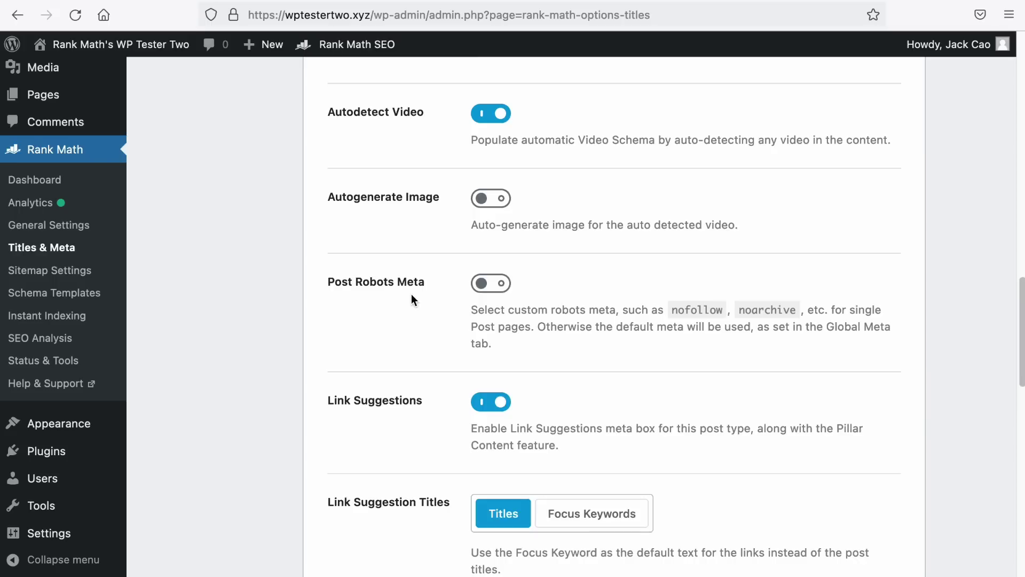
{"action": "left_click", "coordinate": [485, 289]}
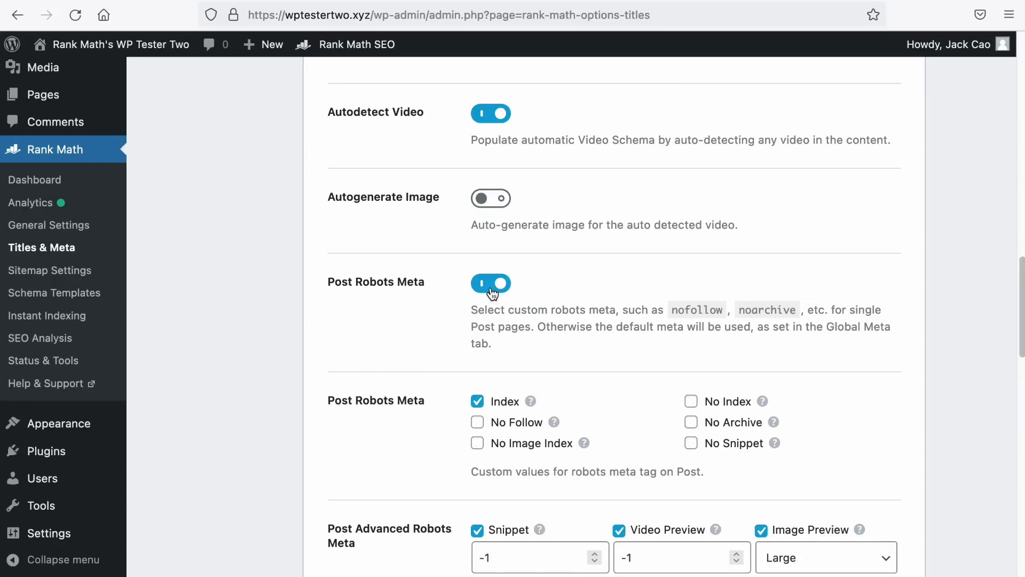
{"action": "scroll", "coordinate": [583, 300], "scroll_direction": "down", "scroll_amount": 2}
{"action": "left_click", "coordinate": [693, 343]}
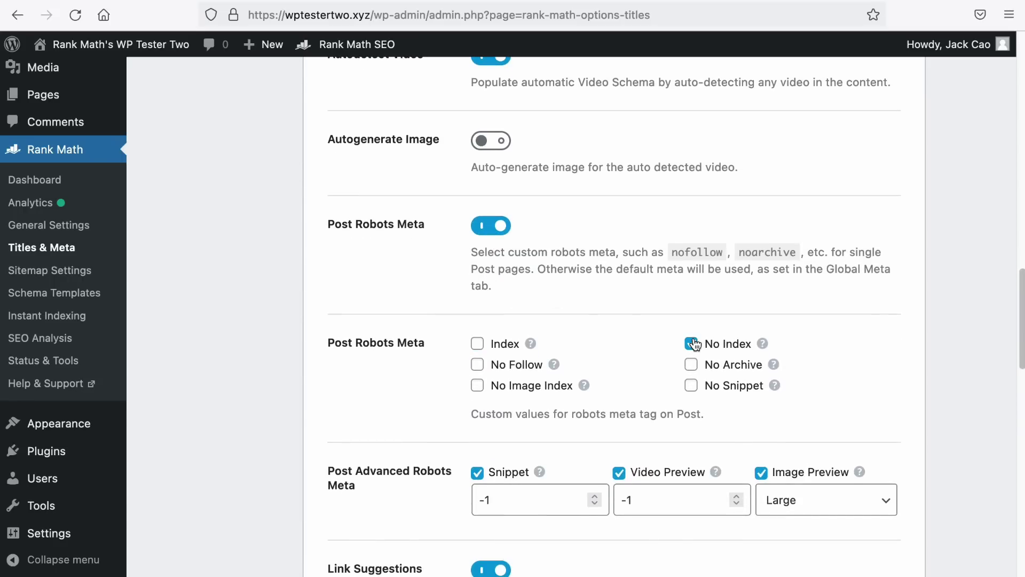
{"action": "left_click", "coordinate": [477, 345]}
{"action": "scroll", "coordinate": [232, 331], "scroll_direction": "up", "scroll_amount": 12}
{"action": "left_click", "coordinate": [224, 280]}
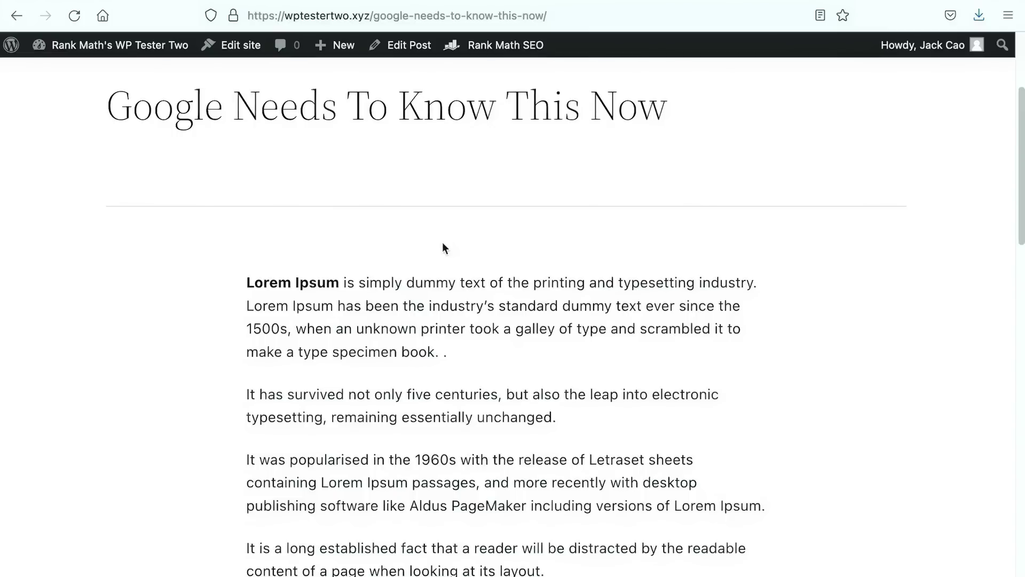
- Open the Google Needs To Know This Now post for editing and bring up its Rank Math settings
{"action": "left_click", "coordinate": [407, 46]}
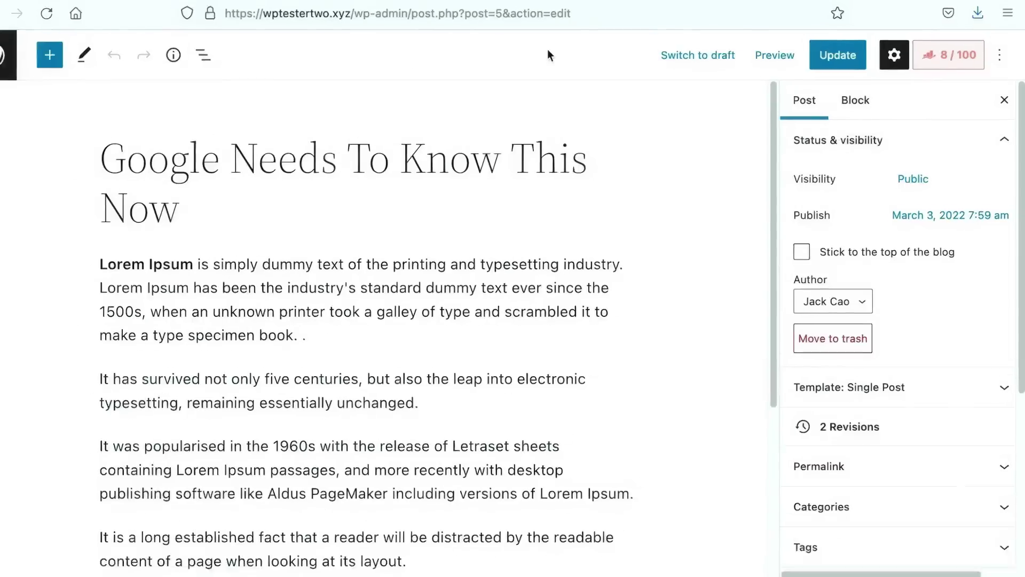
{"action": "left_click", "coordinate": [999, 55]}
{"action": "left_click", "coordinate": [815, 401]}
{"action": "left_click", "coordinate": [887, 149]}
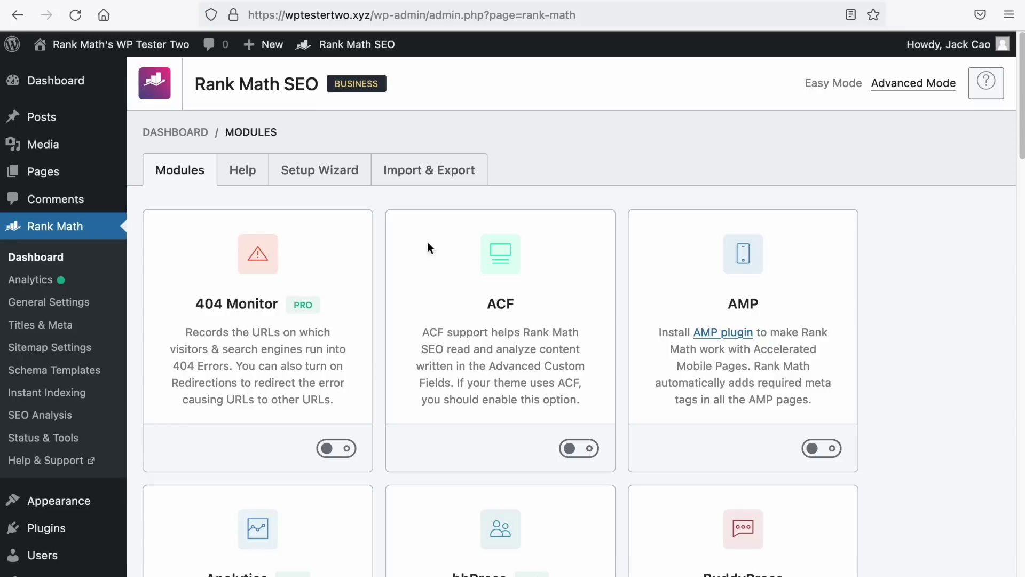
- Open the robots.txt editor in Rank Math's General Settings
{"action": "left_click", "coordinate": [87, 303]}
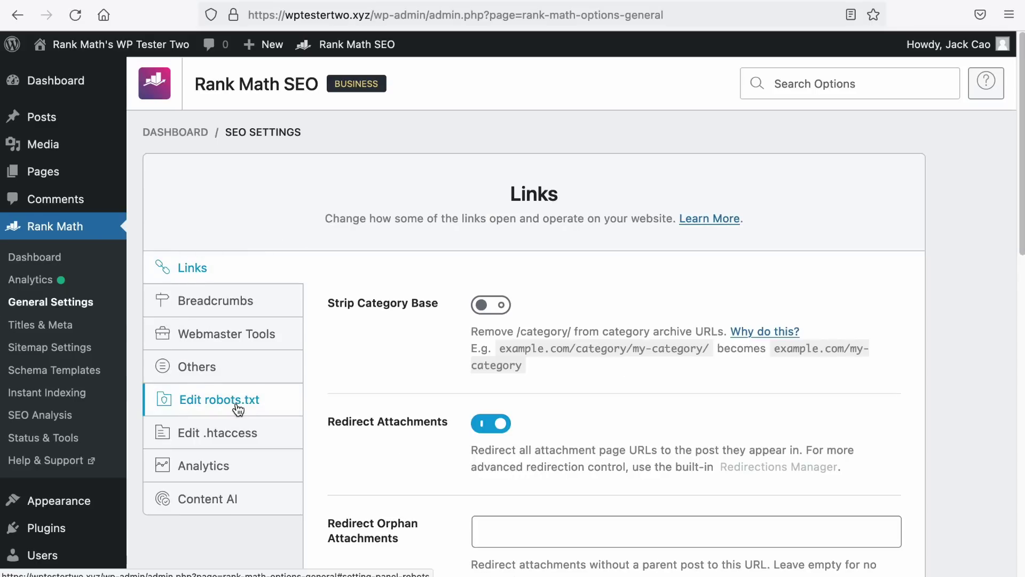
{"action": "left_click", "coordinate": [238, 409]}
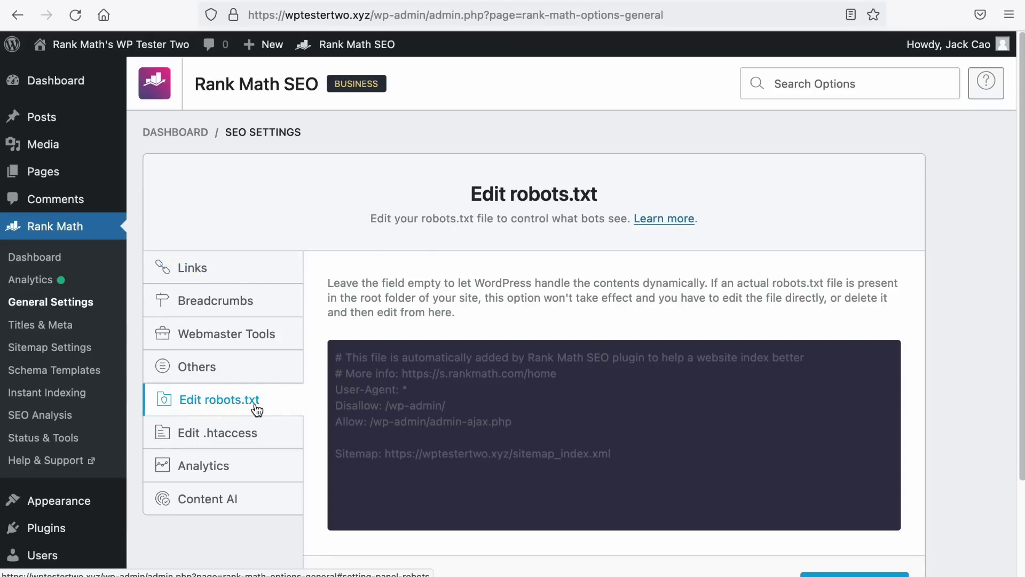
- Check the locked robots.txt editor, and move robots.txt from the wptestertwo.xyz root folder to the trash in cPanel File Manager
{"action": "left_click", "coordinate": [476, 382]}
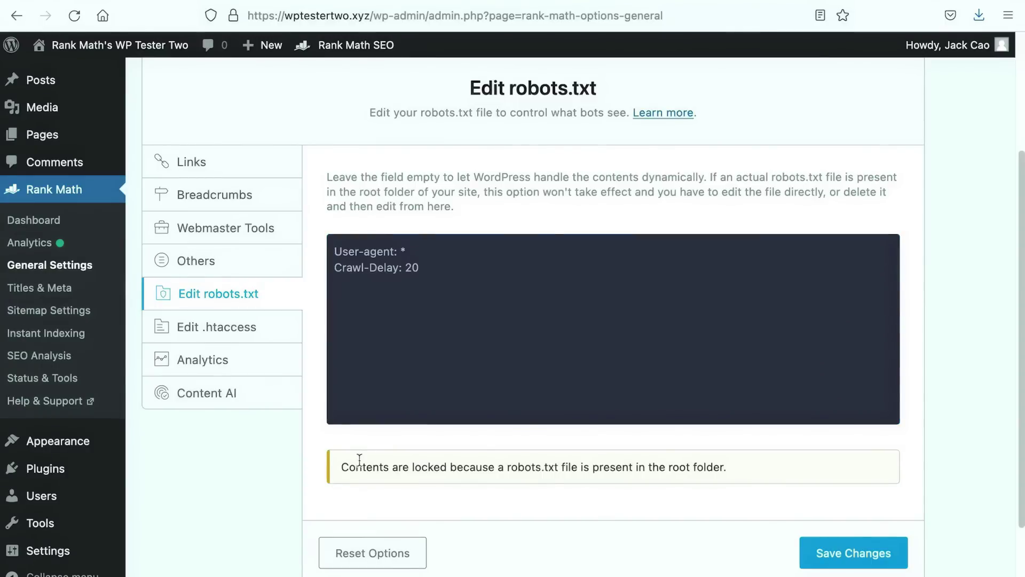
{"action": "left_click_drag", "start_coordinate": [342, 467], "coordinate": [724, 466]}
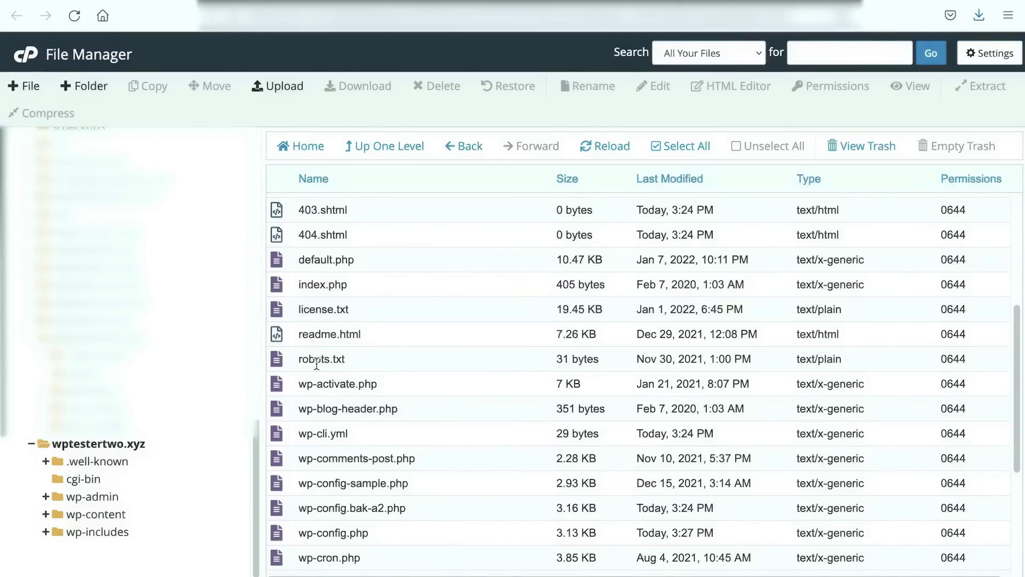
{"action": "right_click", "coordinate": [356, 364]}
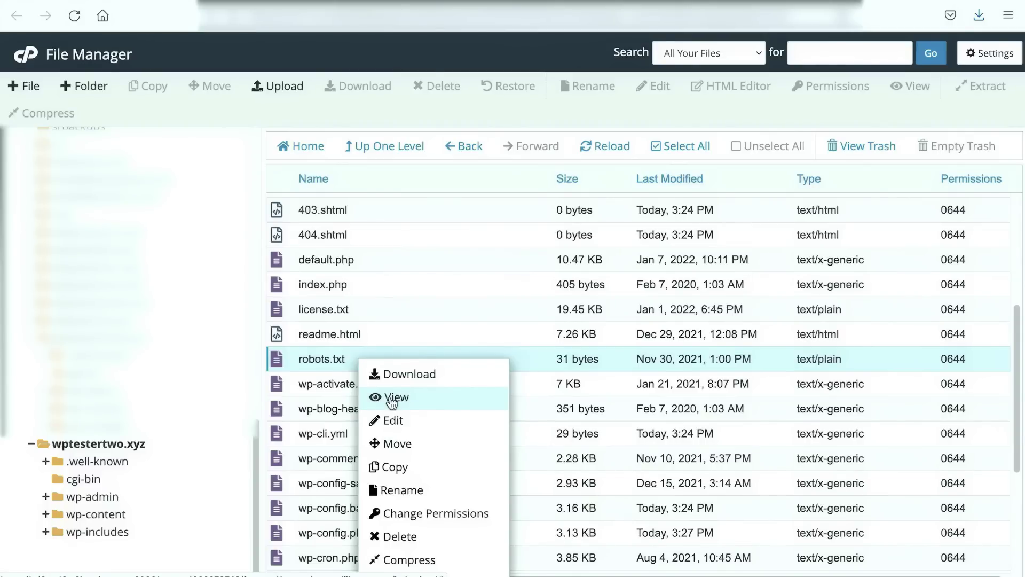
{"action": "left_click", "coordinate": [404, 535]}
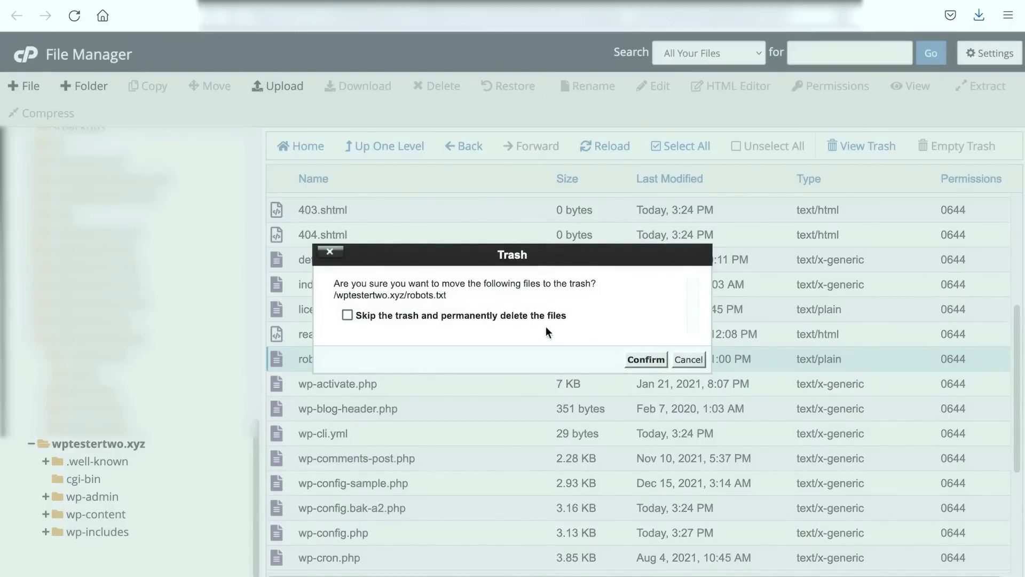
{"action": "left_click", "coordinate": [645, 359]}
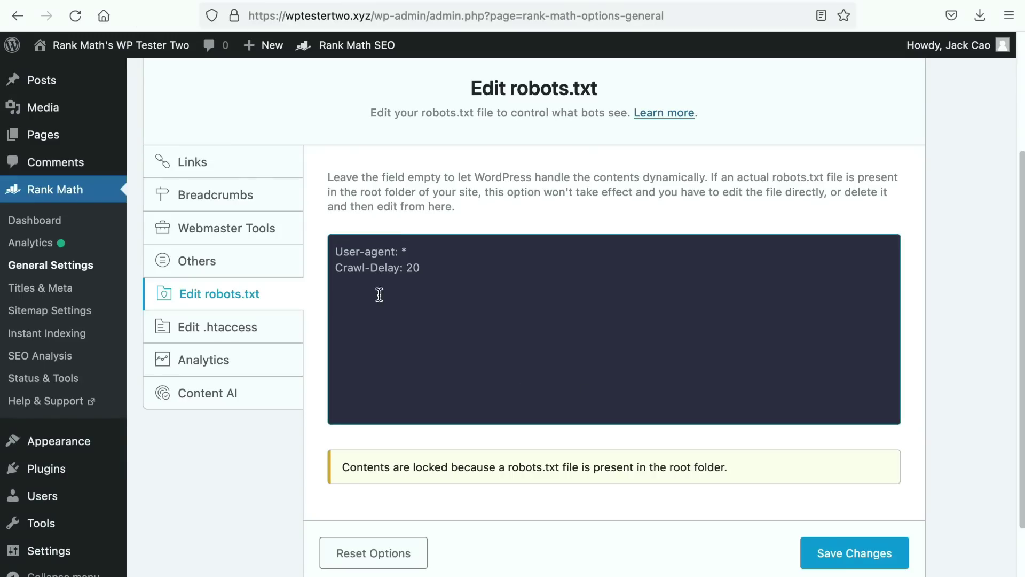
- Reload Rank Math's robots.txt editor and paste in the default robots.txt rules copied from the Rank Math knowledge base article
{"action": "left_click", "coordinate": [72, 24]}
{"action": "left_click", "coordinate": [261, 291]}
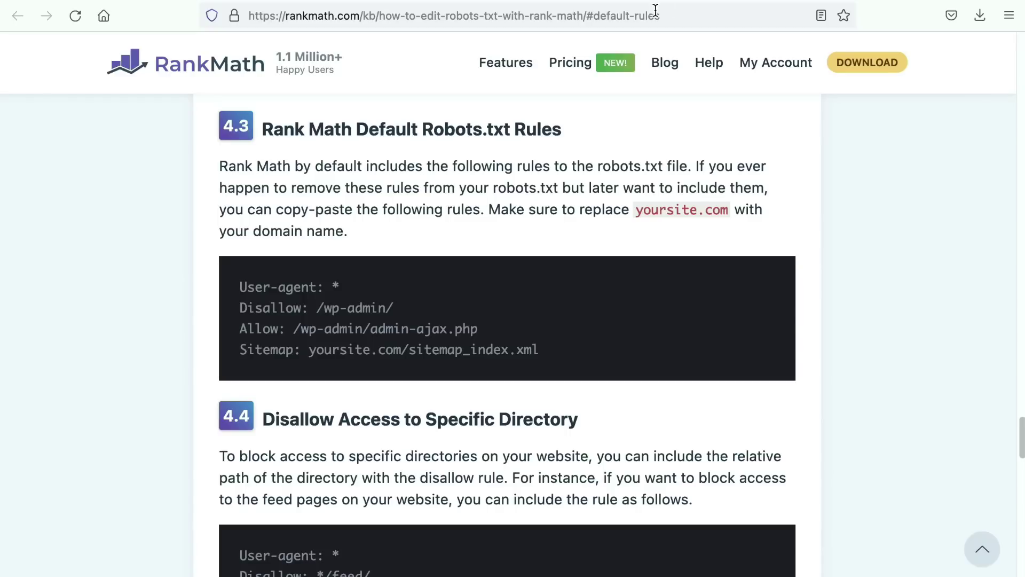
{"action": "left_click", "coordinate": [670, 15]}
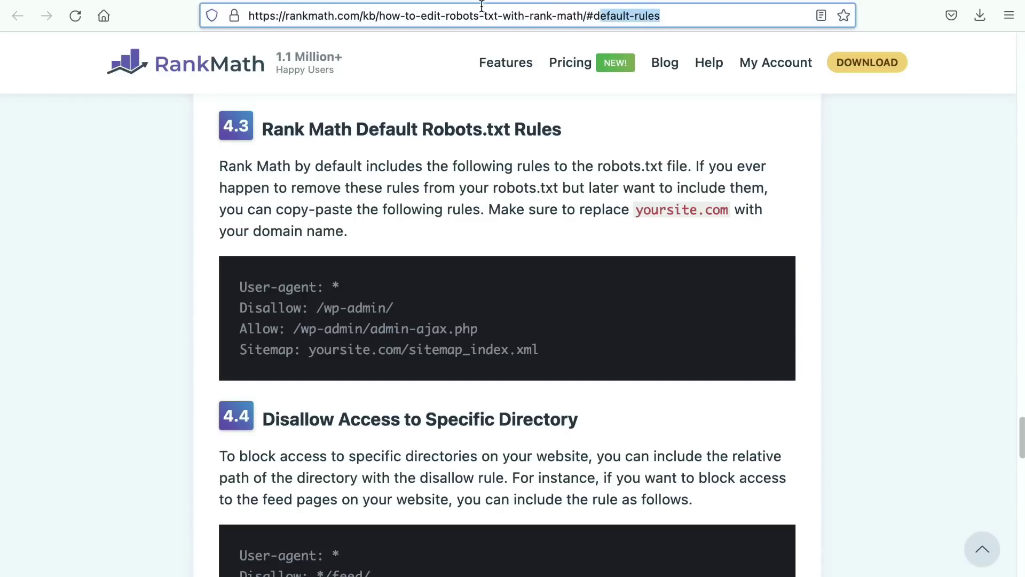
{"action": "left_click_drag", "start_coordinate": [240, 283], "coordinate": [575, 370]}
{"action": "key", "text": "super+c"}
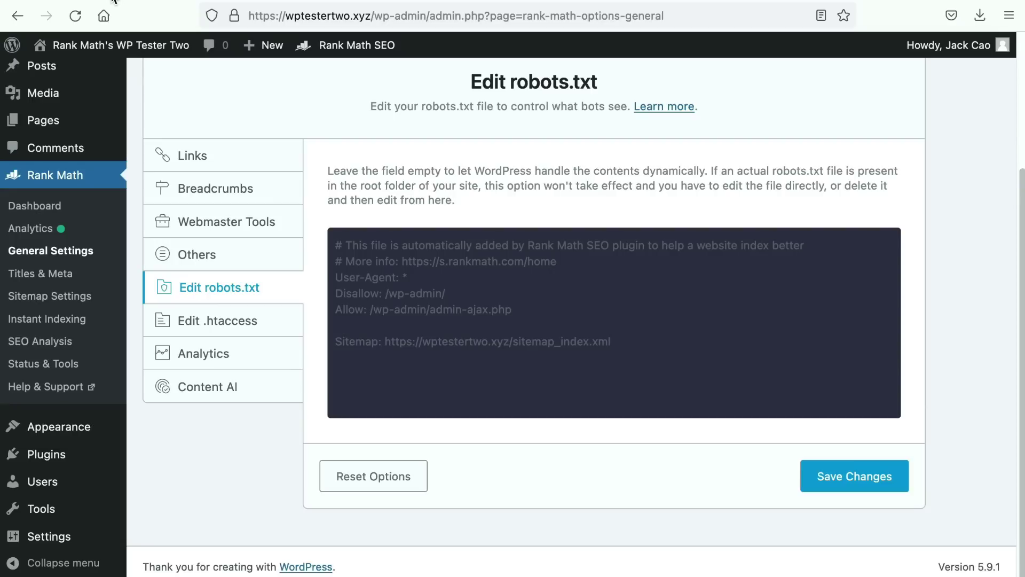
{"action": "left_click", "coordinate": [342, 248]}
{"action": "key", "text": "super+v"}
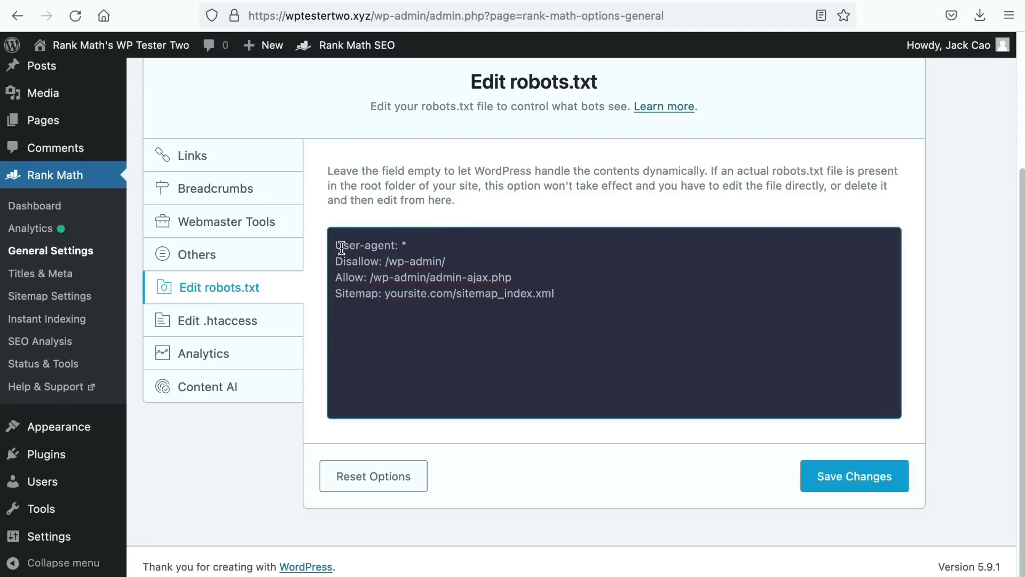
- Open Rank Math's Sitemap Settings separately and copy the site's sitemap index link
{"action": "left_click_drag", "start_coordinate": [386, 294], "coordinate": [572, 289]}
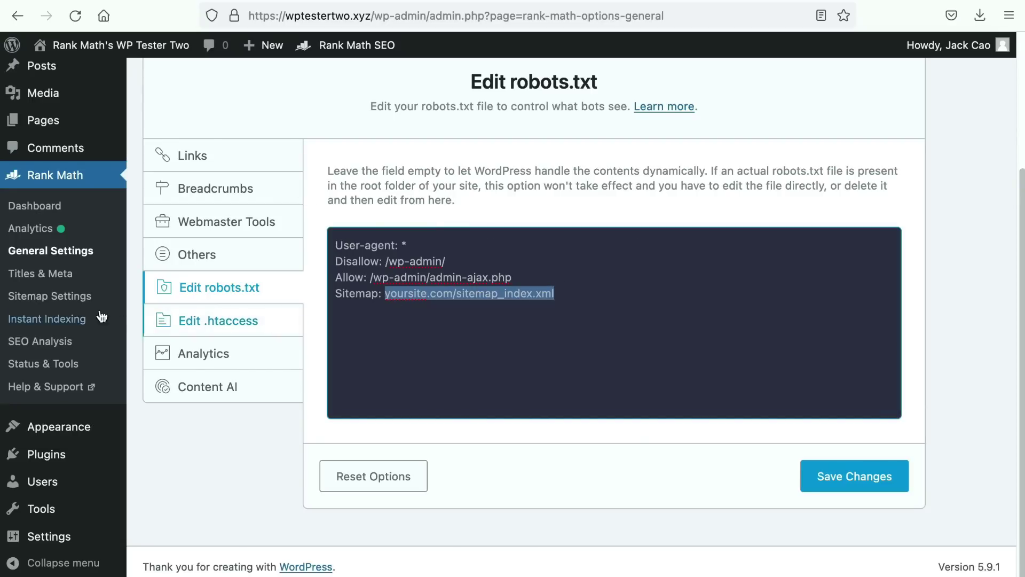
{"action": "right_click", "coordinate": [75, 295]}
{"action": "left_click", "coordinate": [75, 295]}
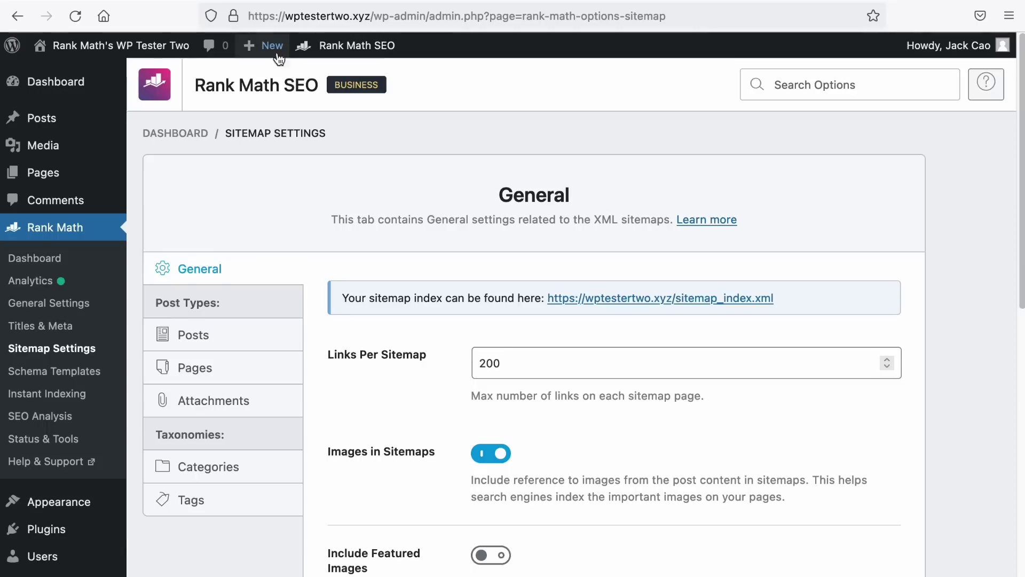
{"action": "right_click", "coordinate": [631, 301]}
{"action": "left_click", "coordinate": [657, 401]}
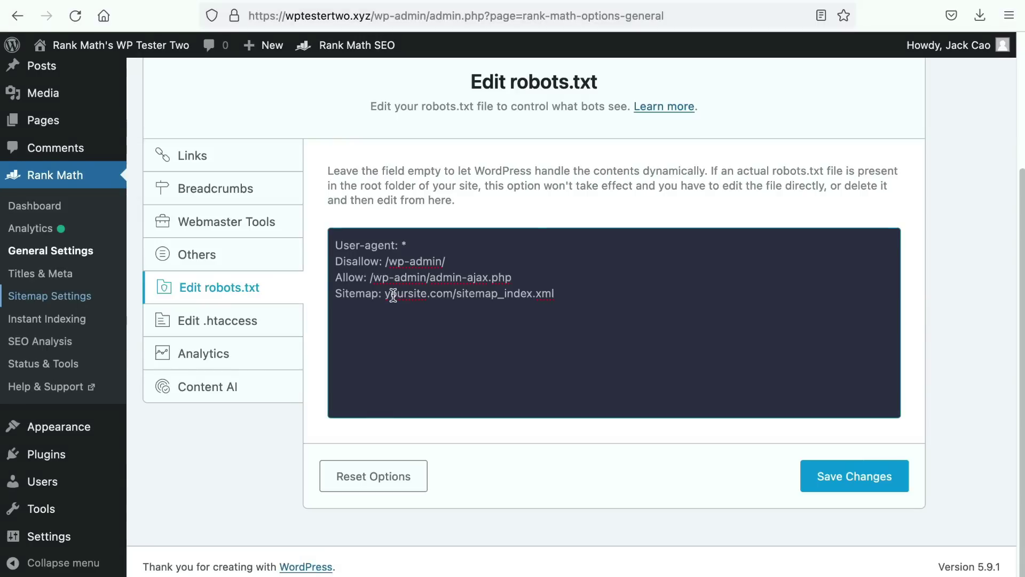
- Replace the yoursite.com/sitemap_index.xml placeholder in the robots.txt rules with the copied sitemap URL and save the changes
{"action": "left_click_drag", "start_coordinate": [384, 294], "coordinate": [555, 294]}
{"action": "key", "text": "super+v"}
{"action": "left_click", "coordinate": [828, 478]}
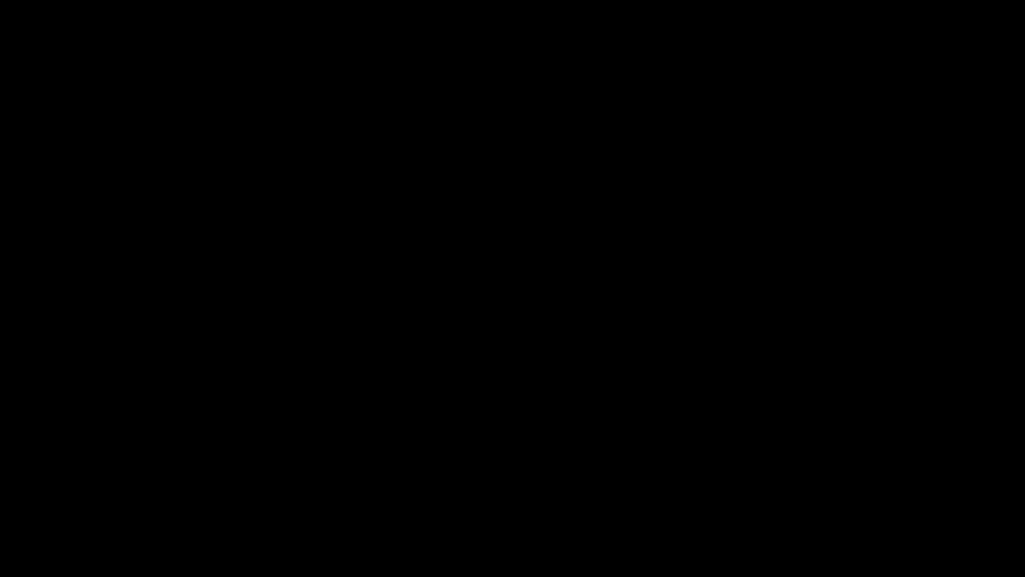